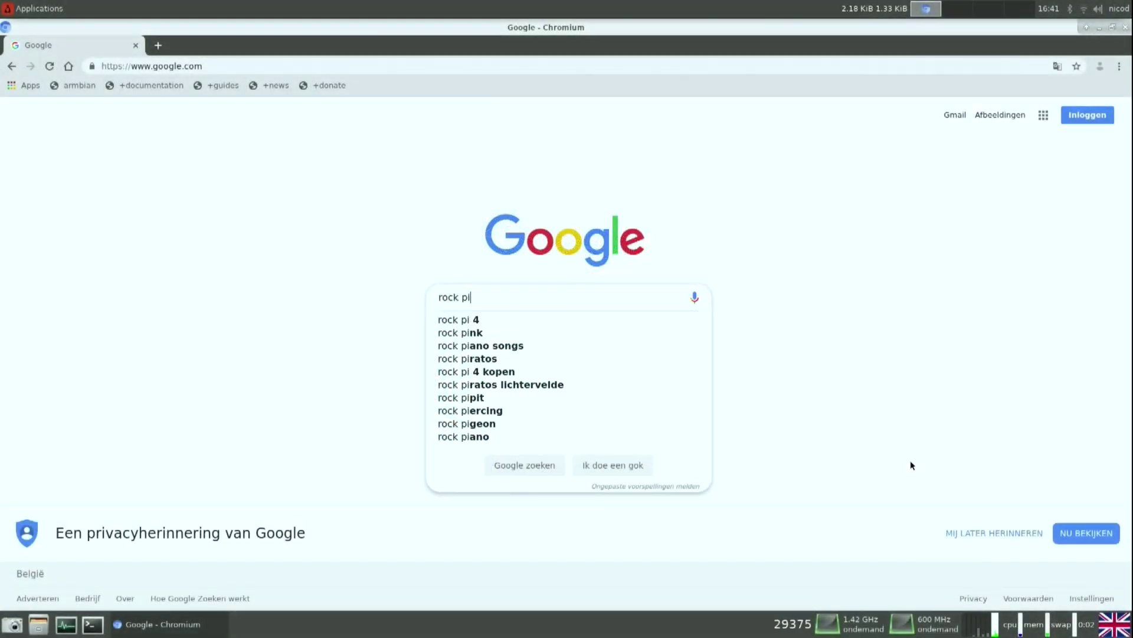
# Step: Search for rock pi and open the ROCK Pi 4 downloads page in the Radxa Wiki
pyautogui.press('Return')
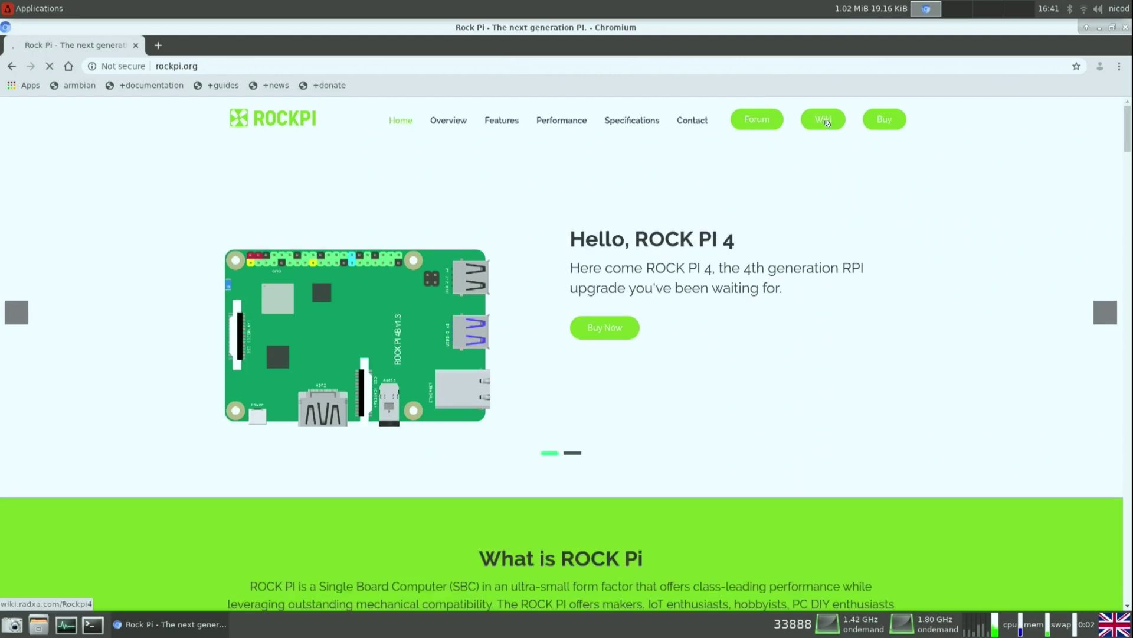
pyautogui.click(825, 121)
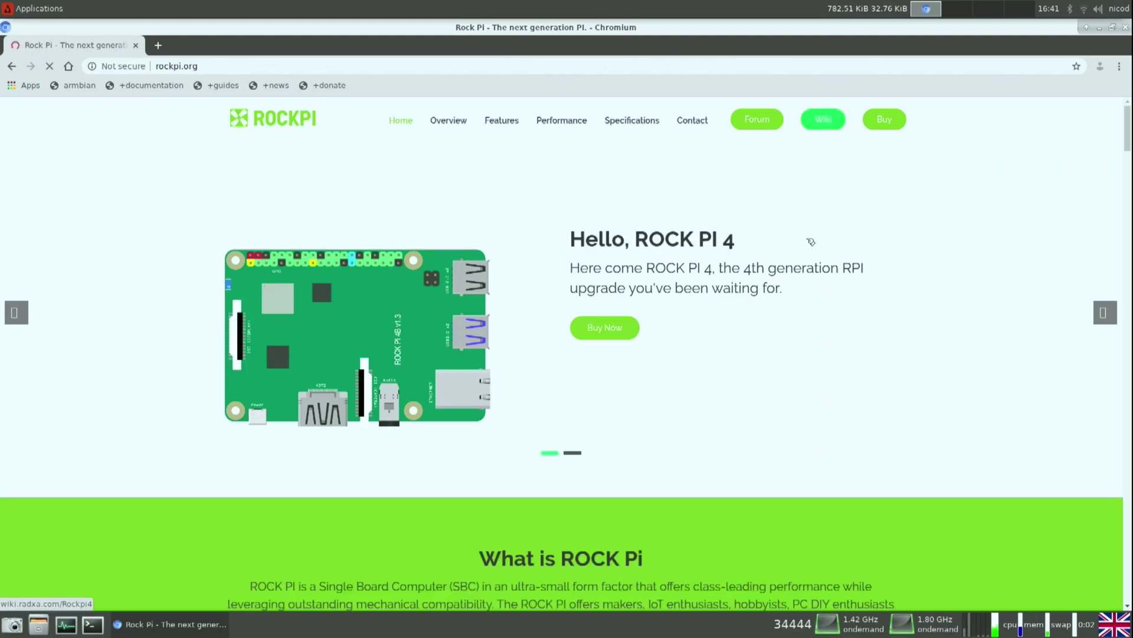
pyautogui.click(360, 170)
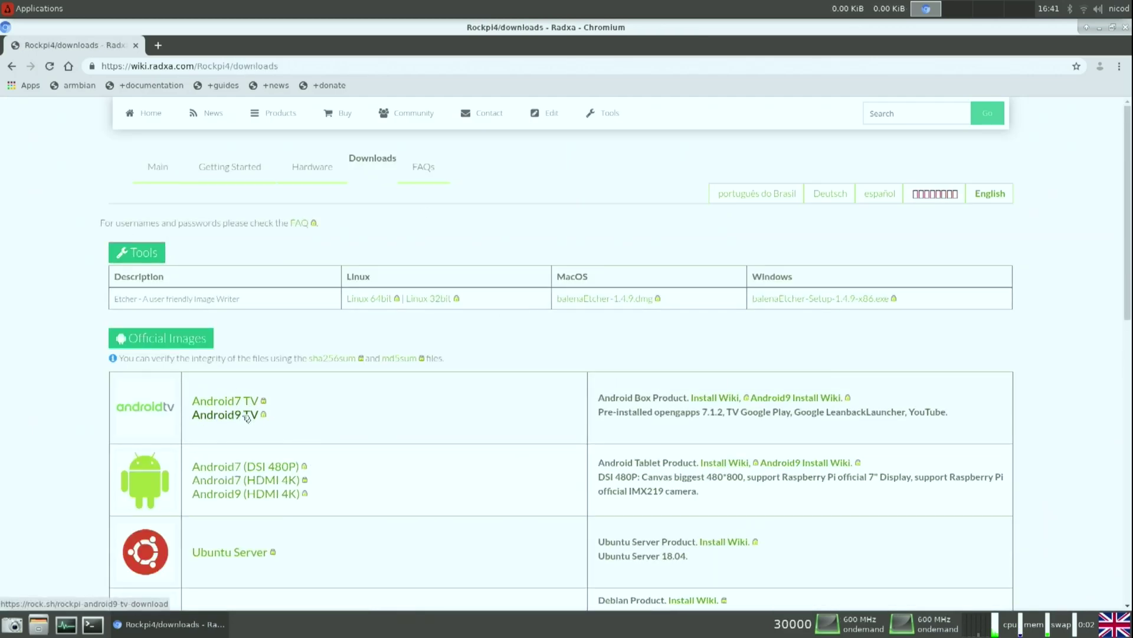
# Step: Scroll through the Official and Third Party Images tables, highlighting the Debian Stretch description
pyautogui.scroll(-1, 247, 413)
pyautogui.scroll(-4, 263, 435)
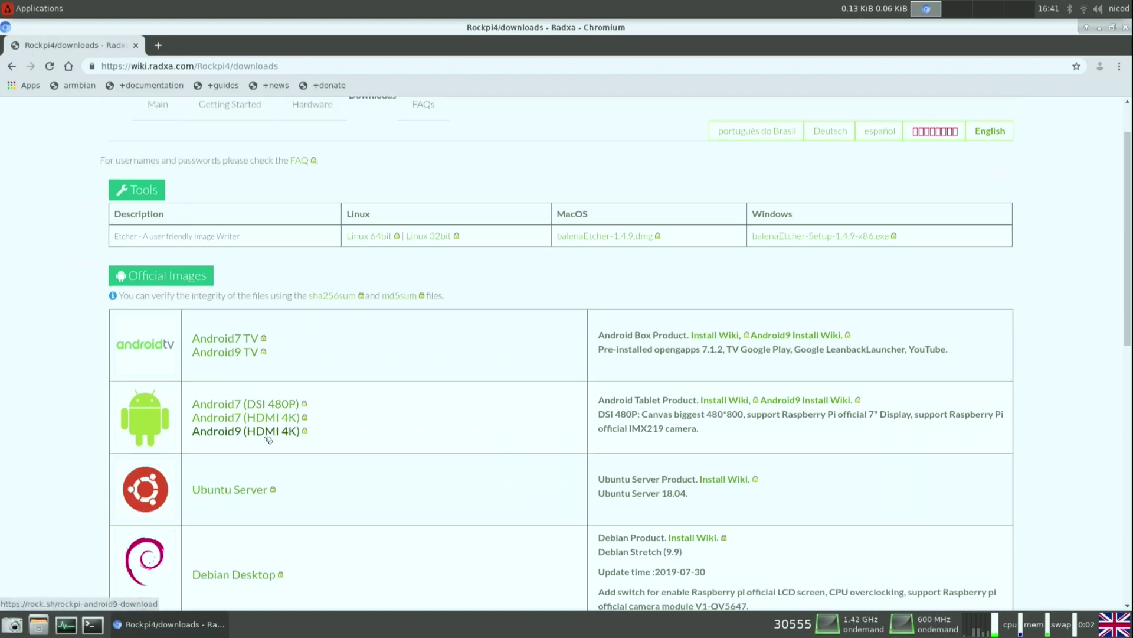
pyautogui.scroll(-3, 264, 433)
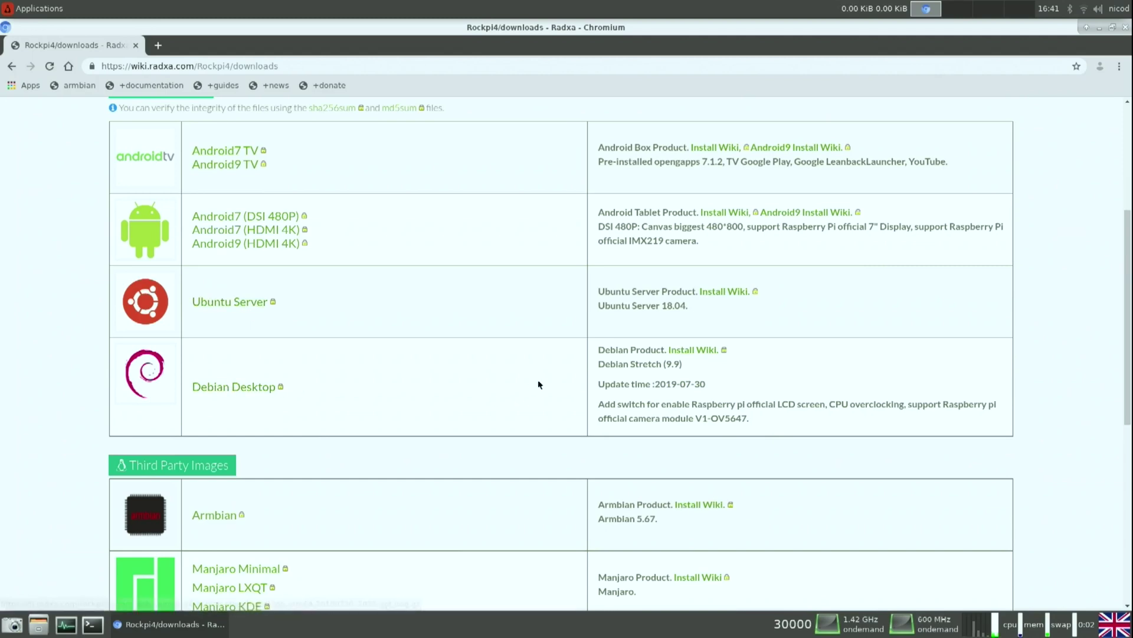
pyautogui.moveTo(604, 347); pyautogui.dragTo(701, 361)
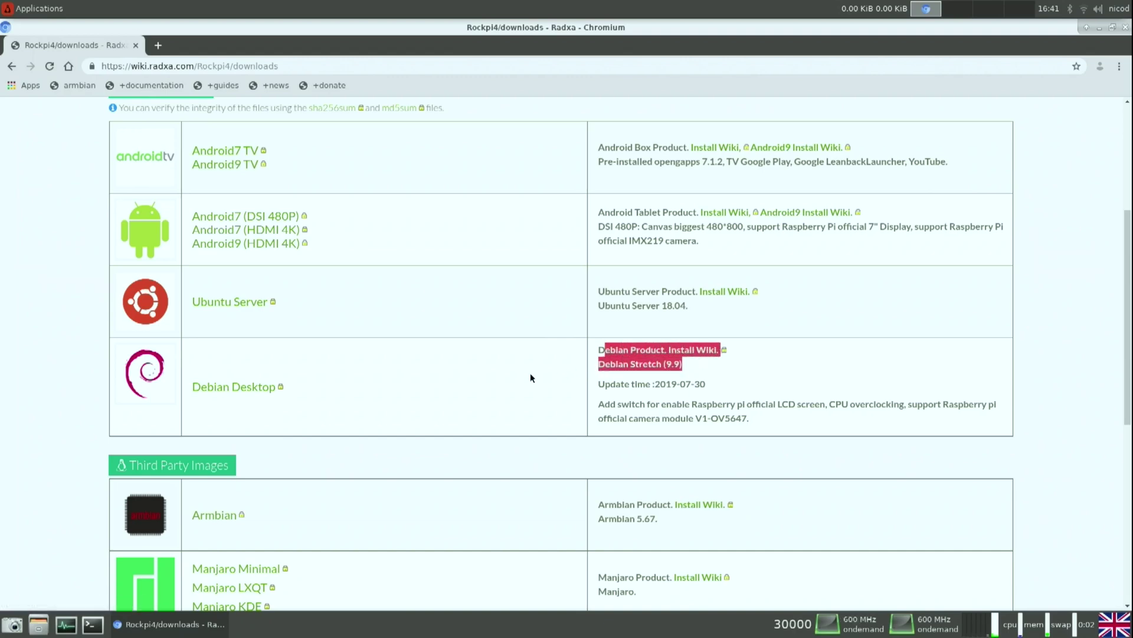
pyautogui.scroll(-2, 530, 373)
pyautogui.scroll(-4, 531, 376)
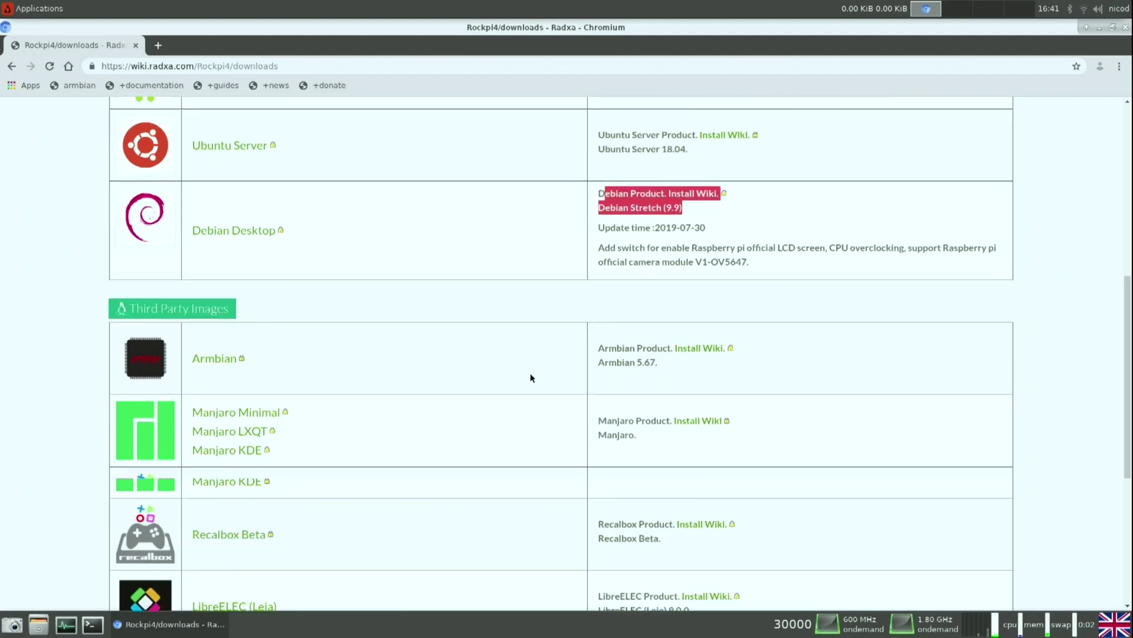
pyautogui.scroll(-2, 530, 378)
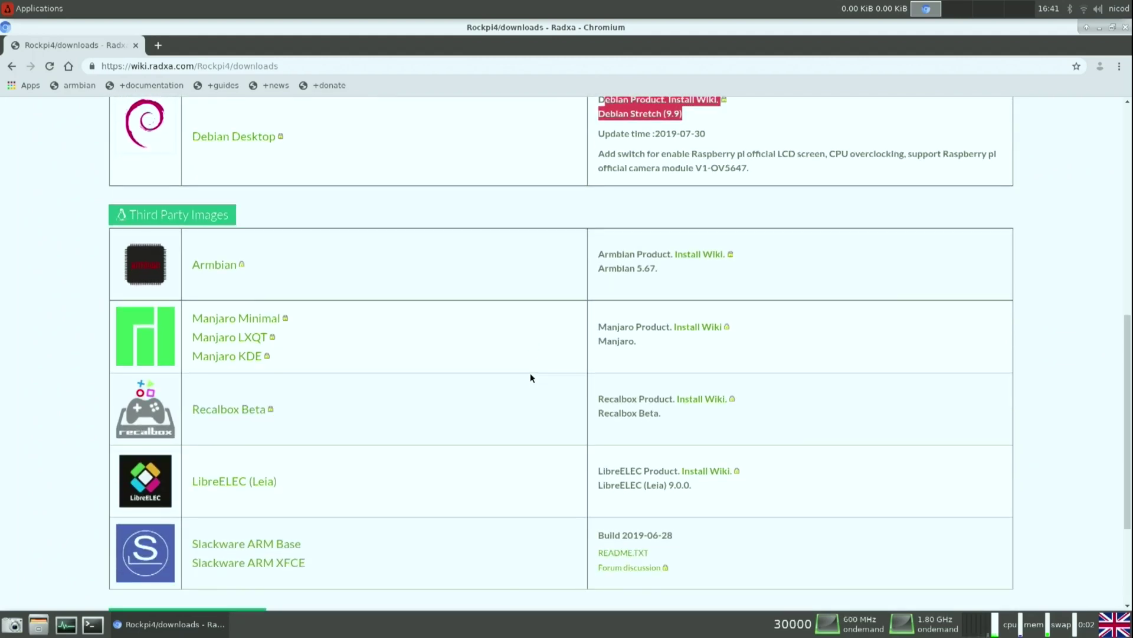
pyautogui.scroll(5, 531, 378)
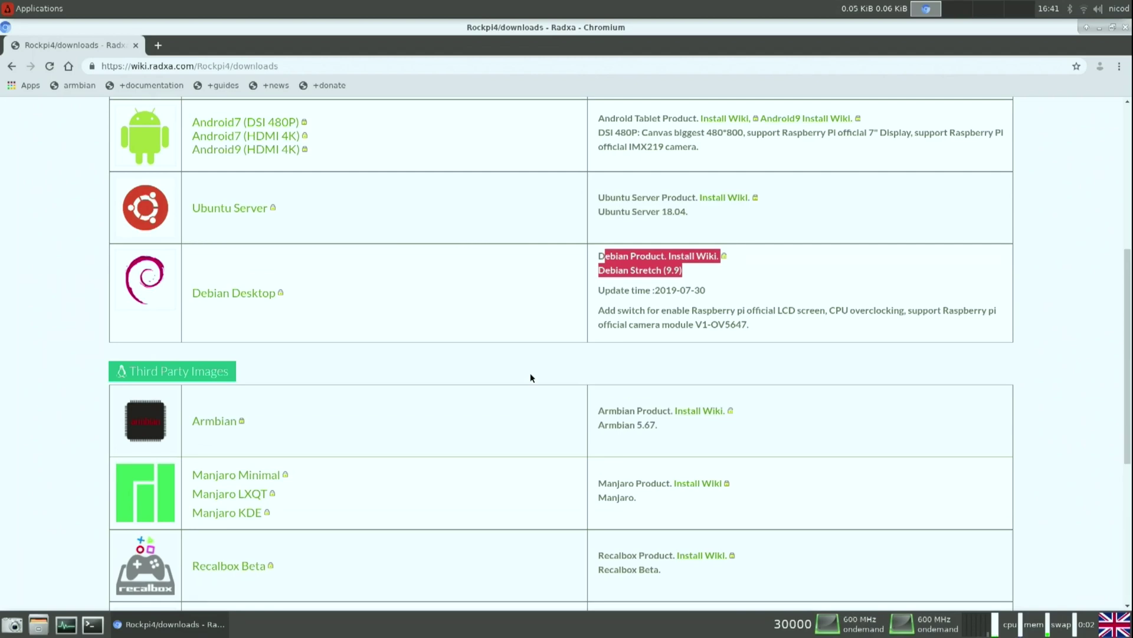
pyautogui.click(672, 293)
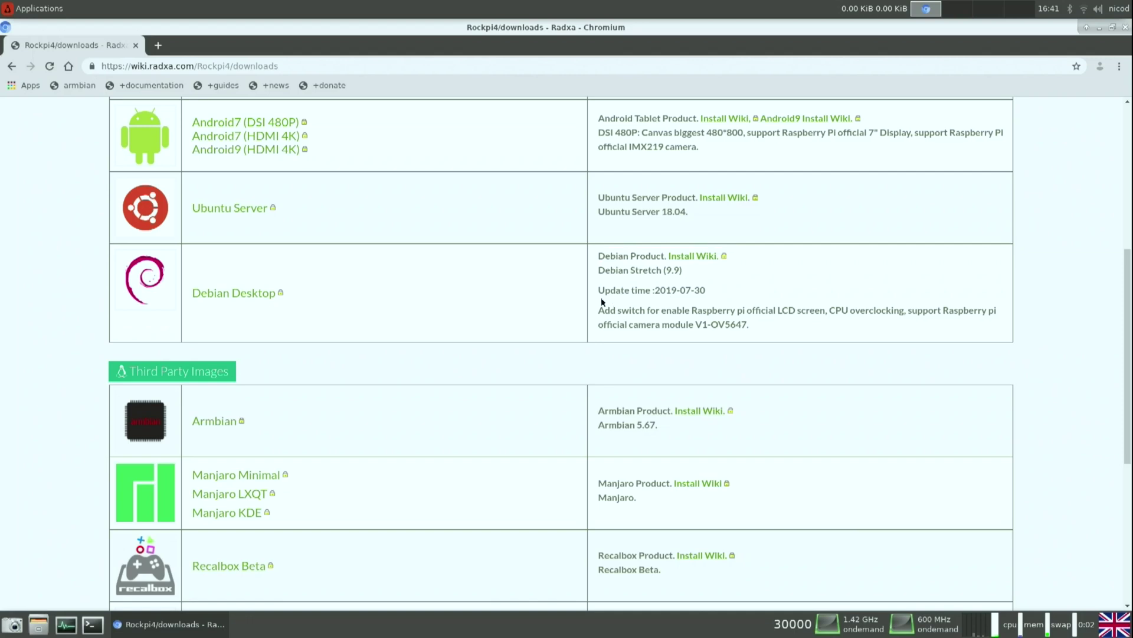
pyautogui.scroll(-4, 576, 303)
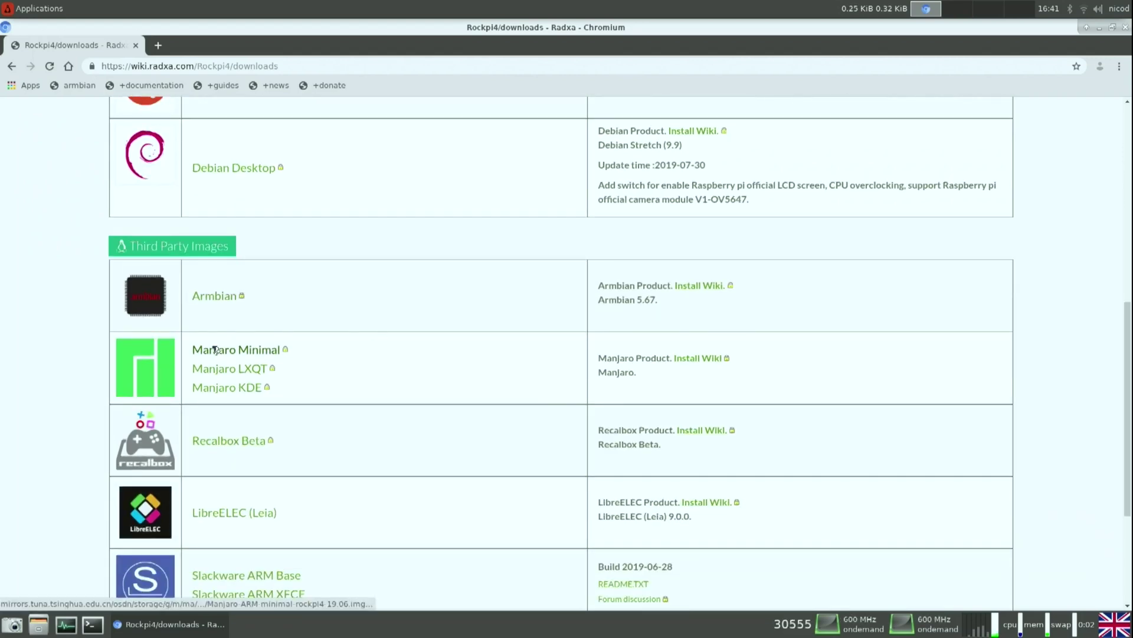
pyautogui.scroll(-2, 227, 390)
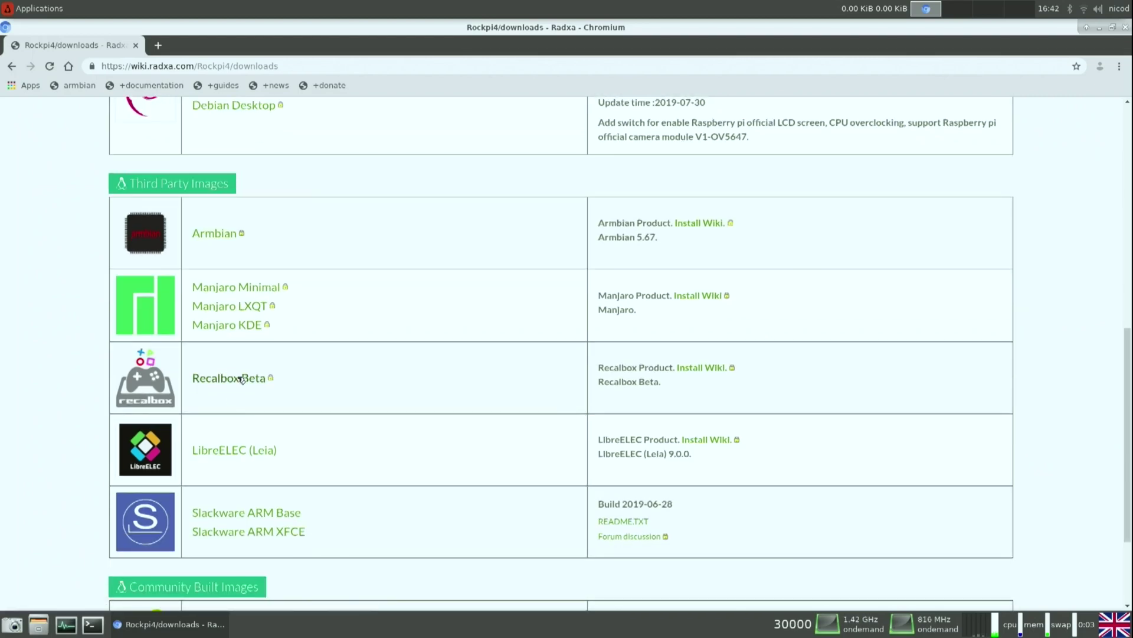
pyautogui.scroll(-2, 242, 379)
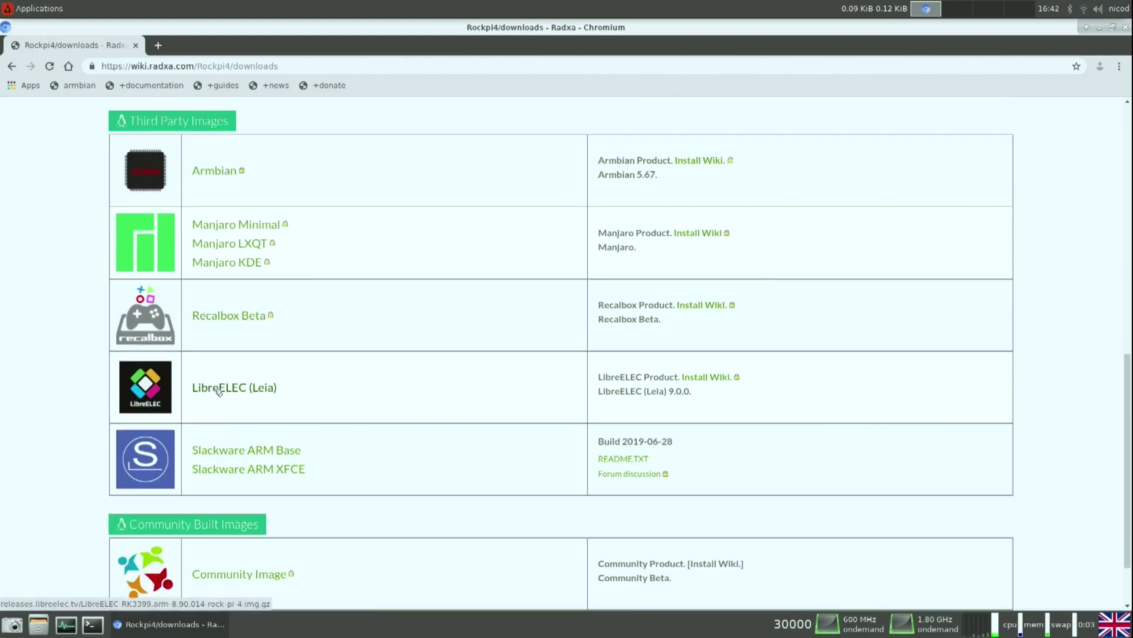
pyautogui.scroll(-2, 244, 397)
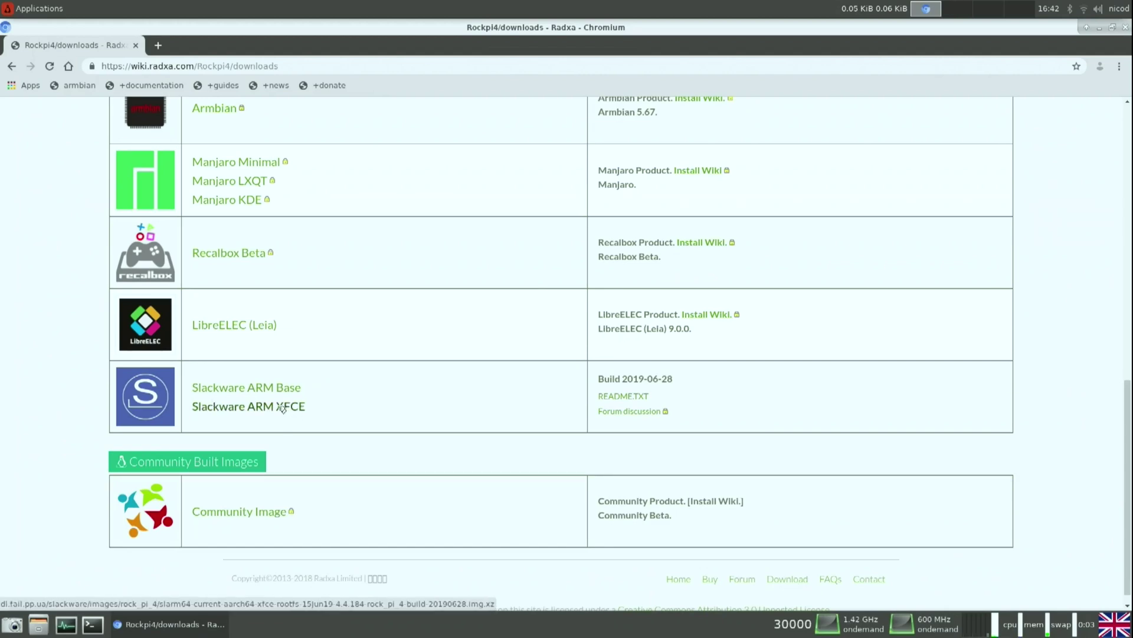
pyautogui.scroll(-1, 283, 408)
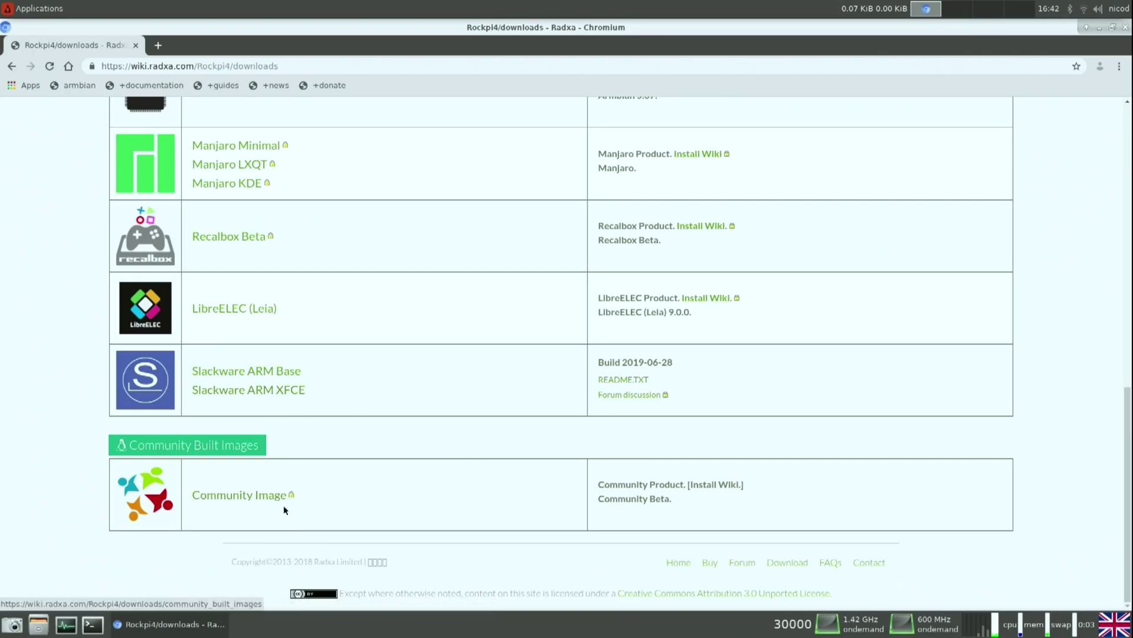
pyautogui.scroll(6, 392, 509)
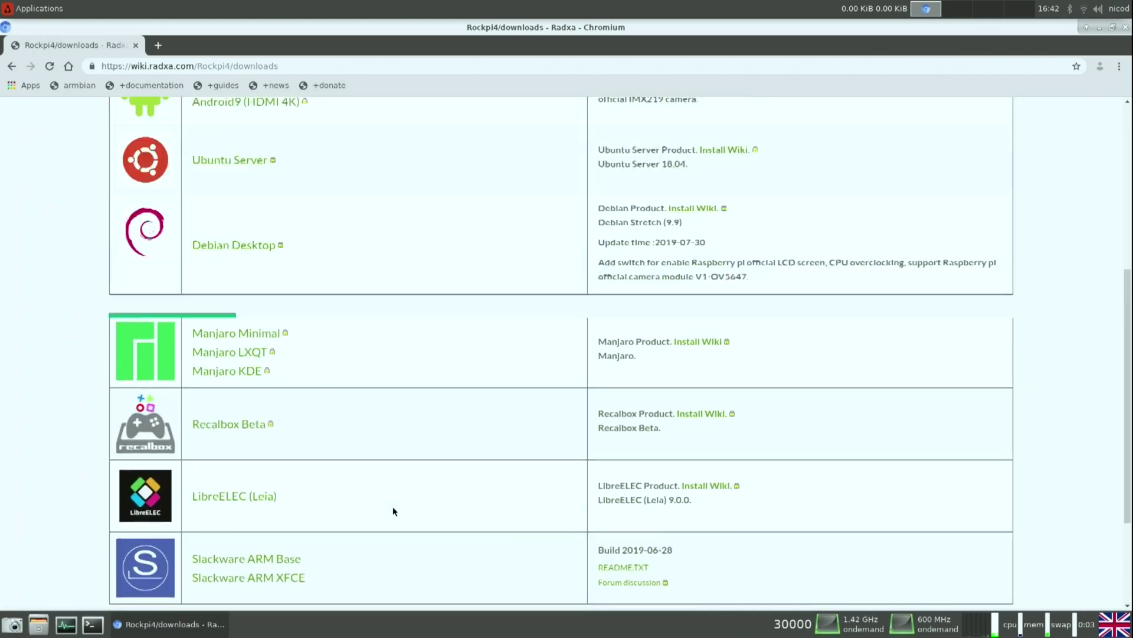
pyautogui.scroll(4, 394, 511)
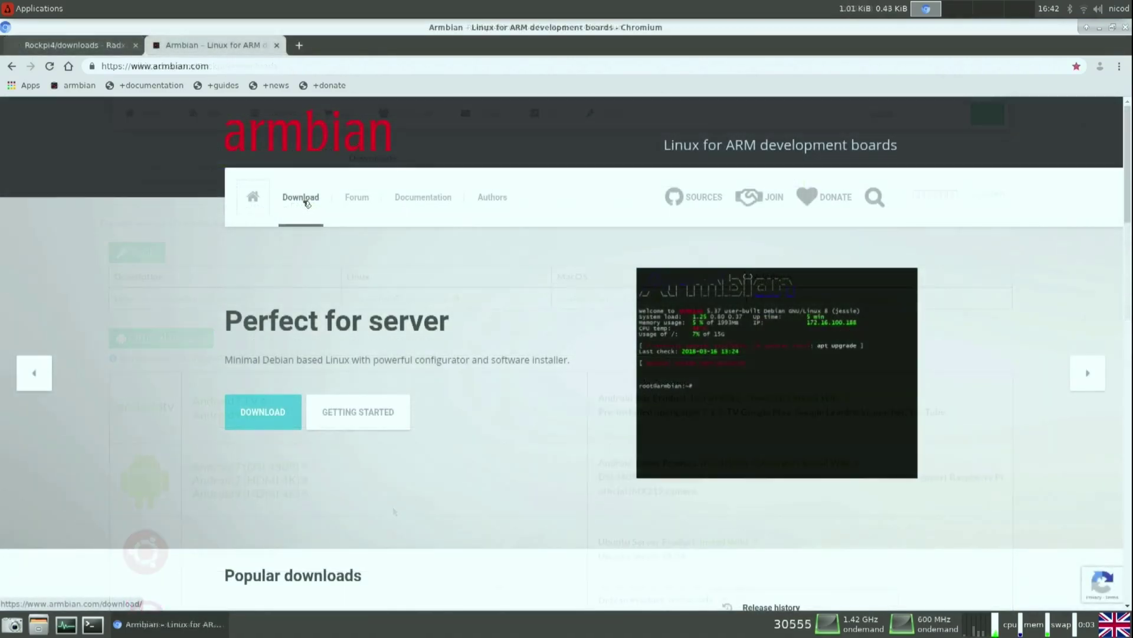
# Step: Open Armbian's download page and select the Rock Pi 4 board
pyautogui.click(306, 202)
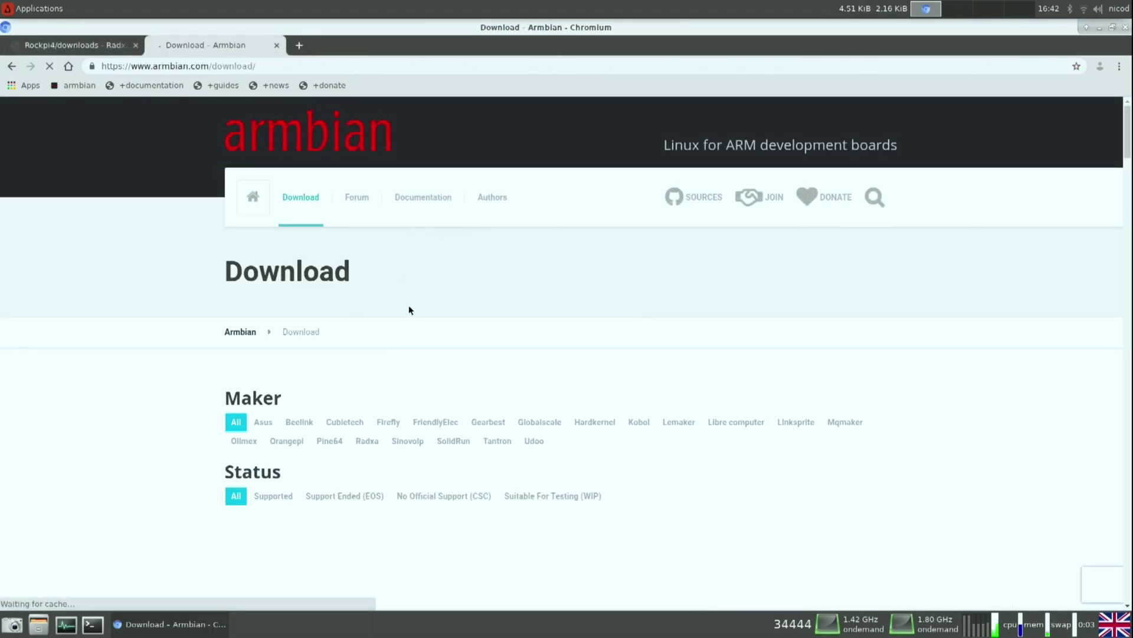
pyautogui.scroll(-2, 608, 308)
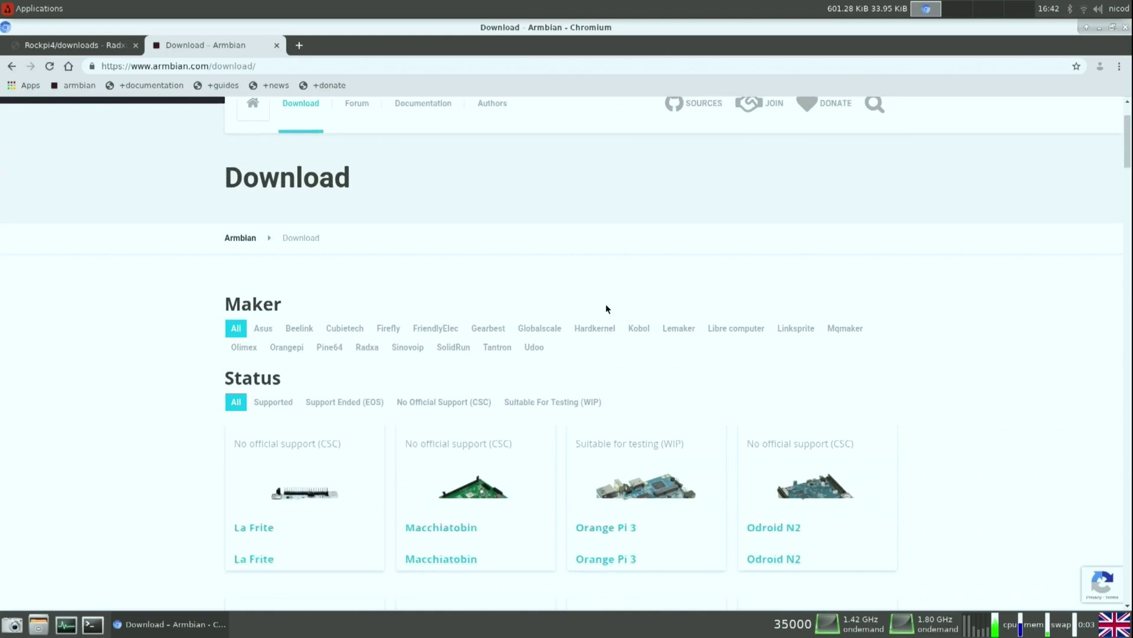
pyautogui.scroll(-3, 611, 308)
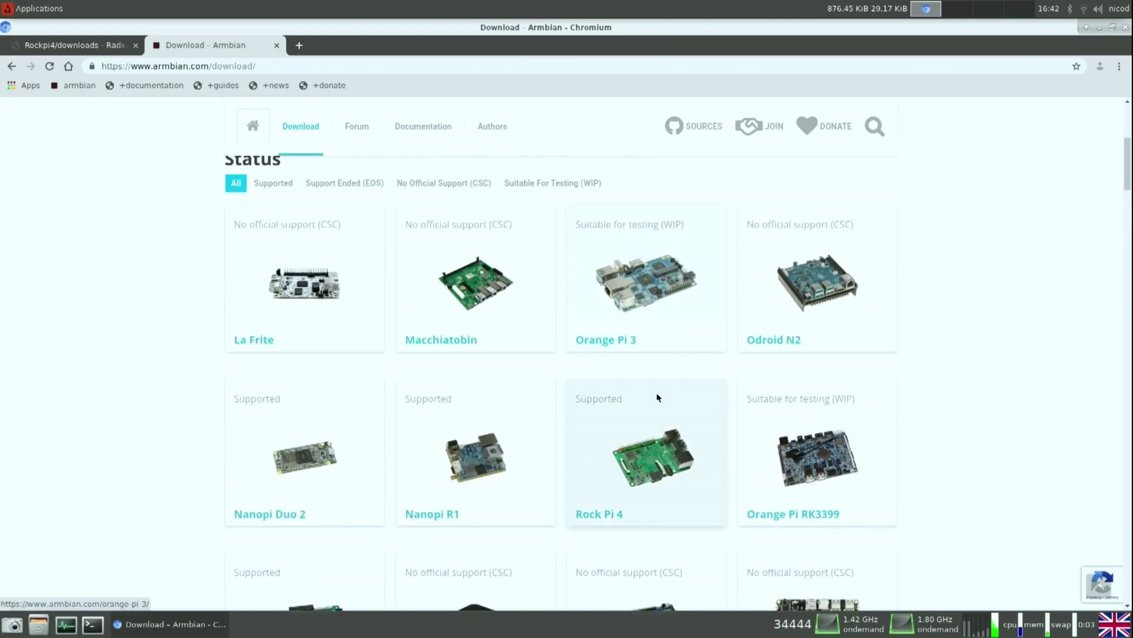
pyautogui.click(649, 455)
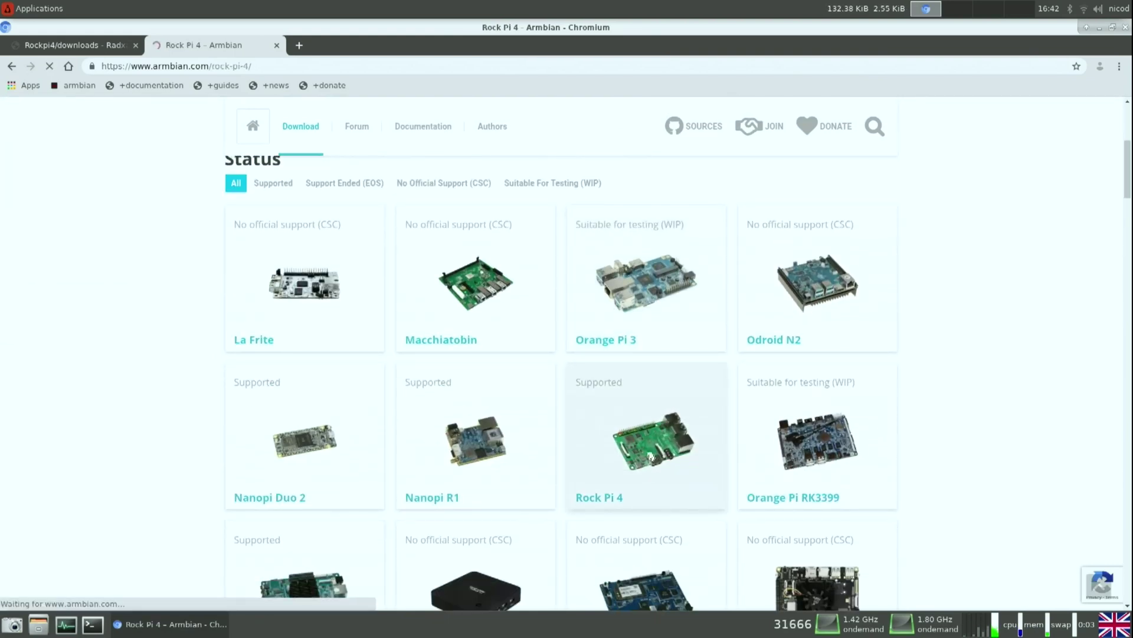
# Step: Scroll to the download options, highlighting the Bionic desktop, Buster legacy and unsupported Buster minimal 5.3 rows
pyautogui.scroll(-3, 673, 434)
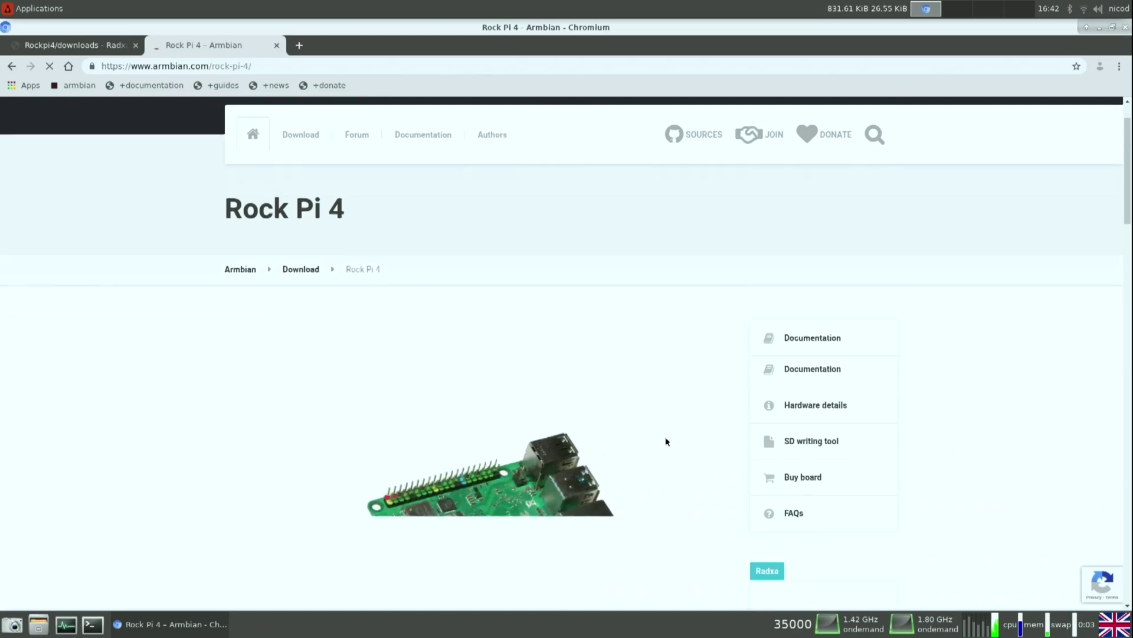
pyautogui.scroll(-5, 657, 442)
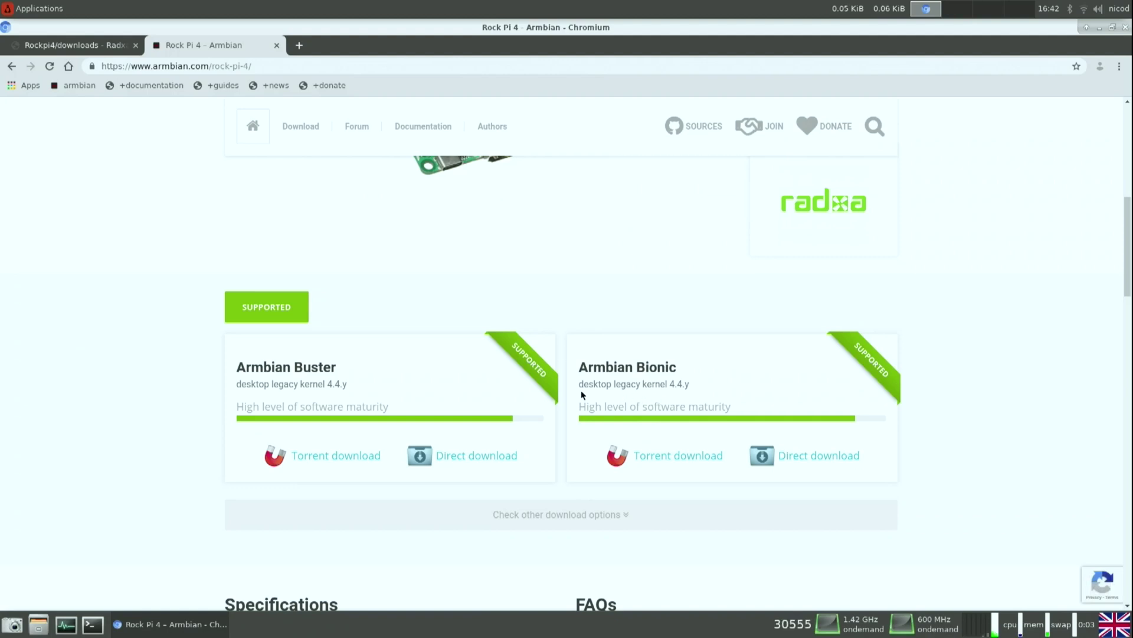
pyautogui.moveTo(579, 384); pyautogui.dragTo(617, 385)
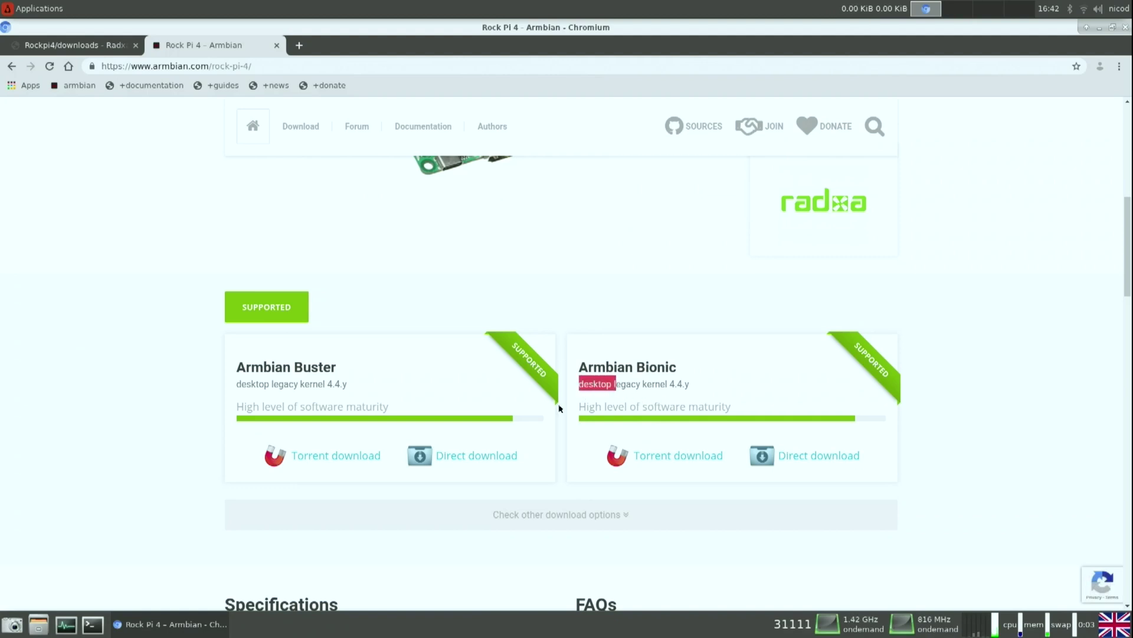
pyautogui.moveTo(236, 385); pyautogui.dragTo(279, 382)
pyautogui.scroll(-10, 514, 421)
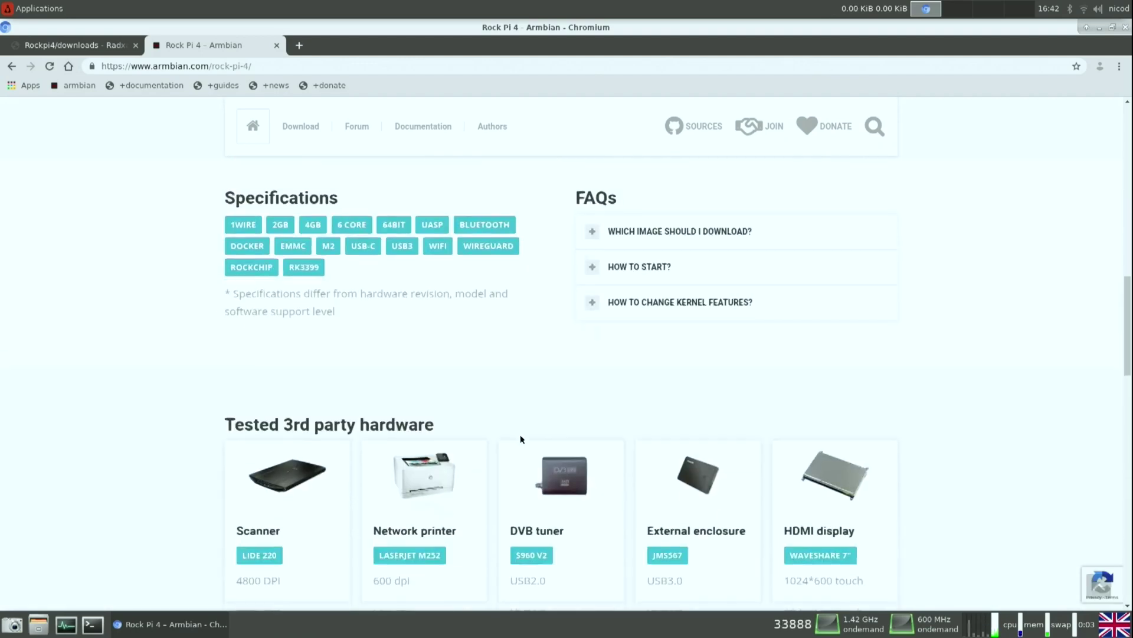
pyautogui.scroll(-12, 522, 439)
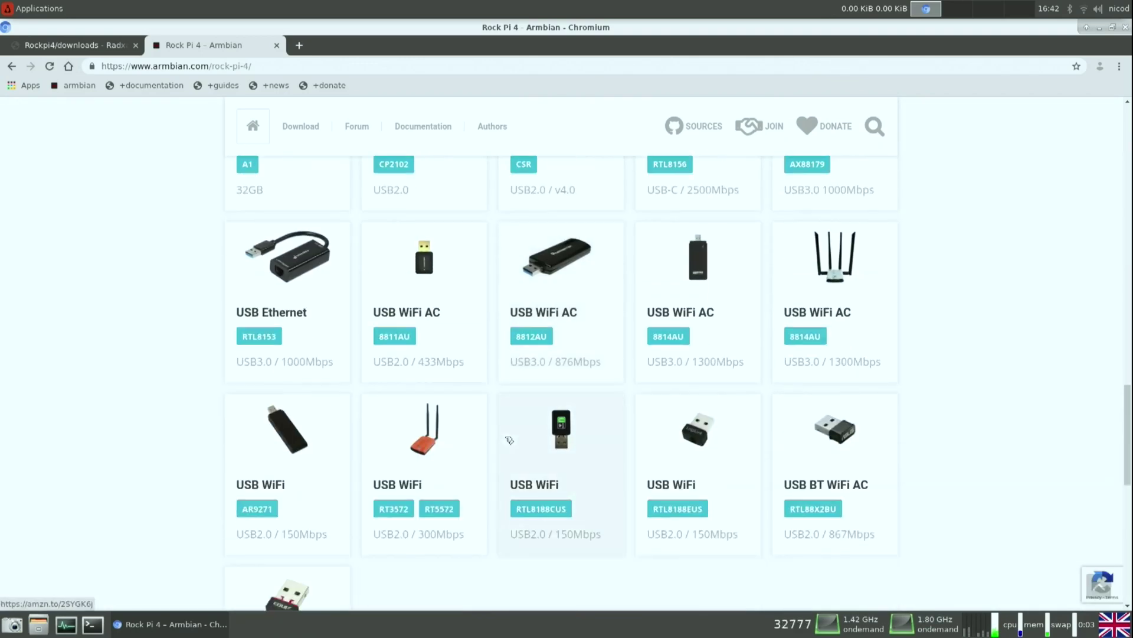
pyautogui.scroll(-5, 507, 440)
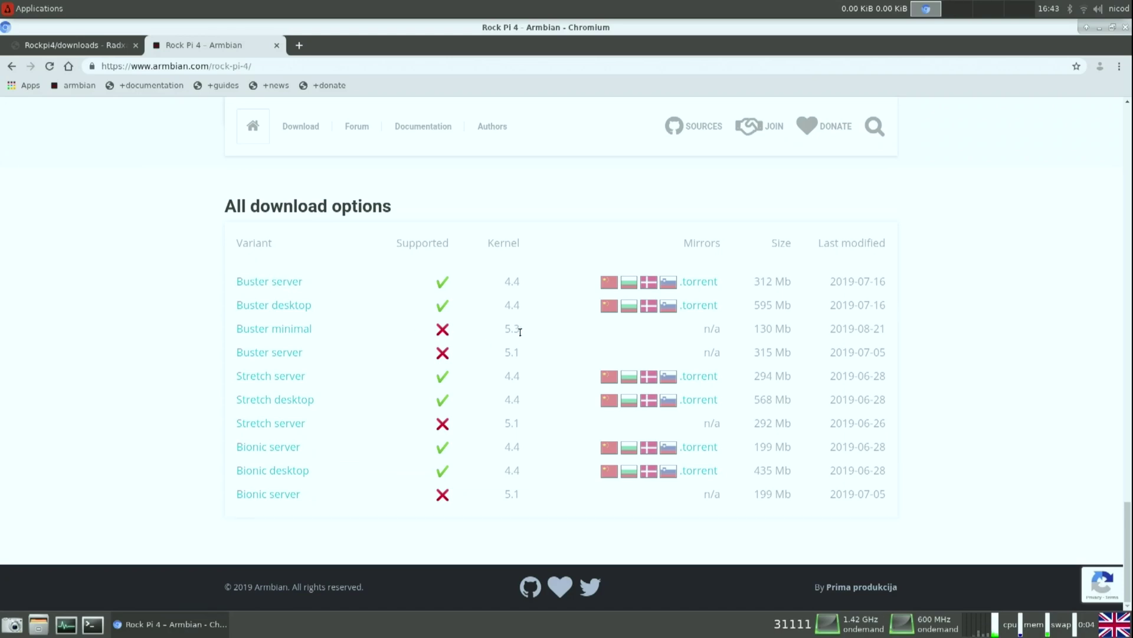
pyautogui.moveTo(520, 330); pyautogui.dragTo(241, 324)
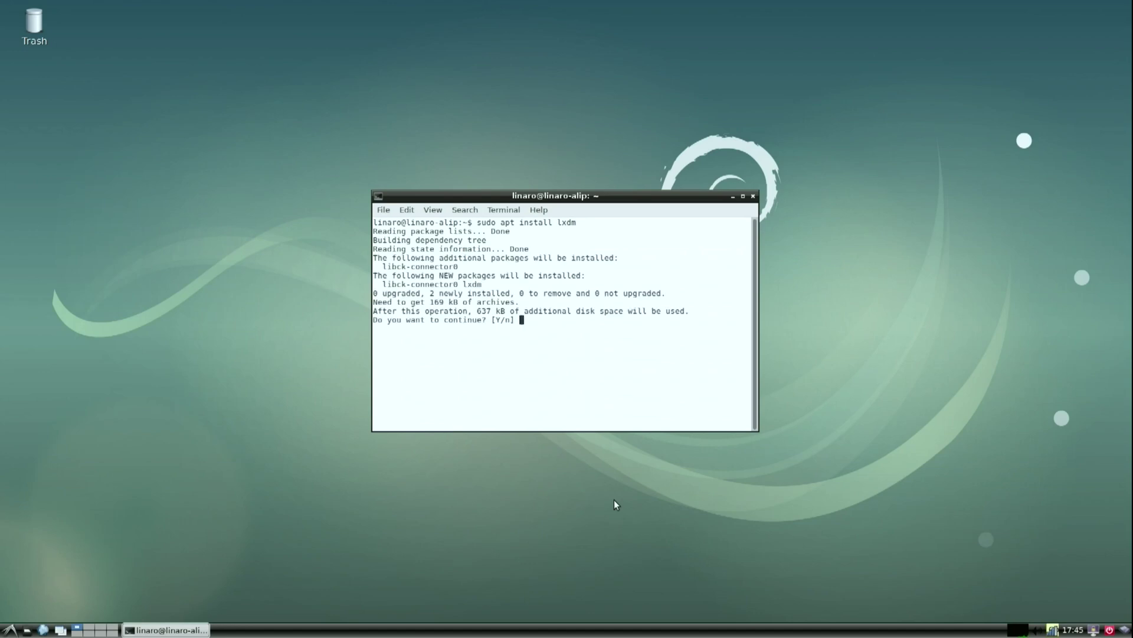
# Step: Confirm the lxdm install and choose lxdm as the default display manager
pyautogui.press('Return')
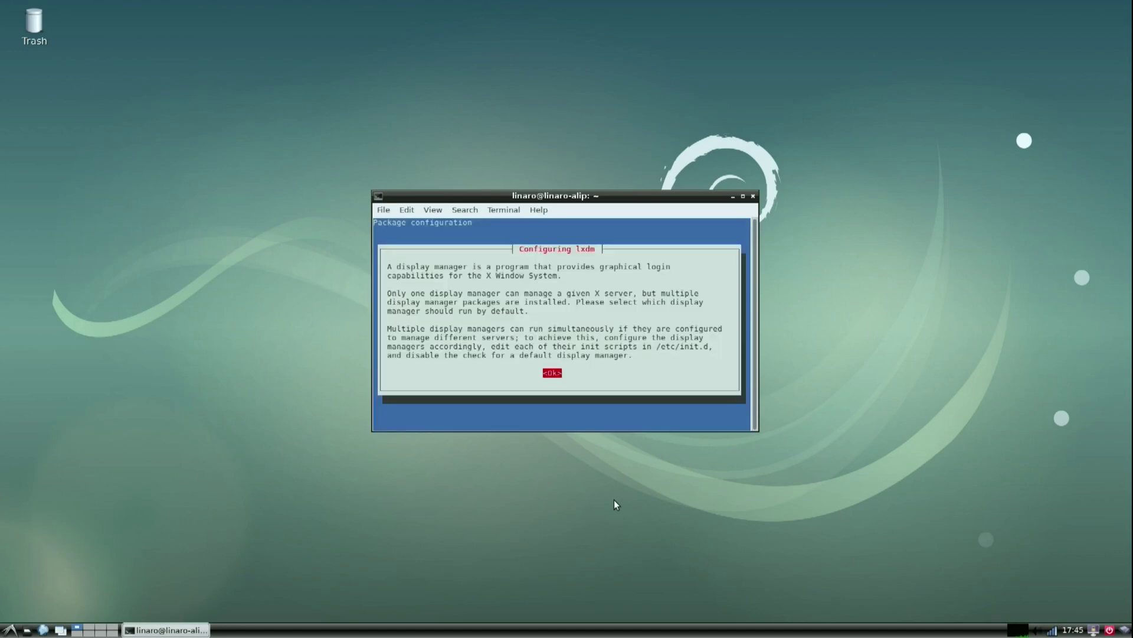
pyautogui.press('Return')
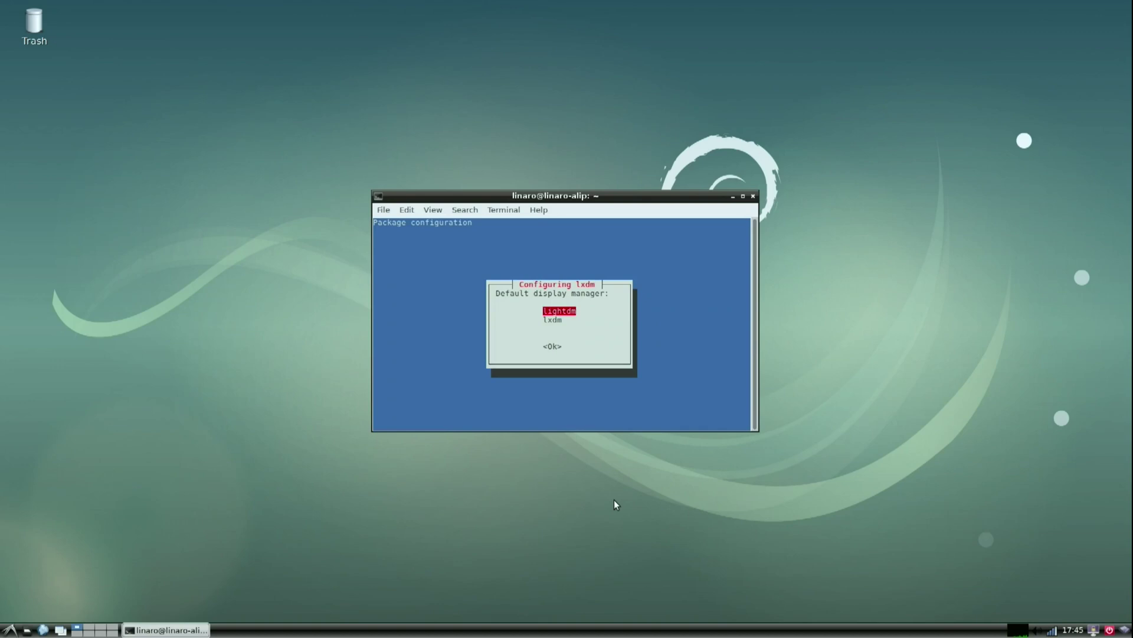
pyautogui.press('Down')
pyautogui.press('Return')
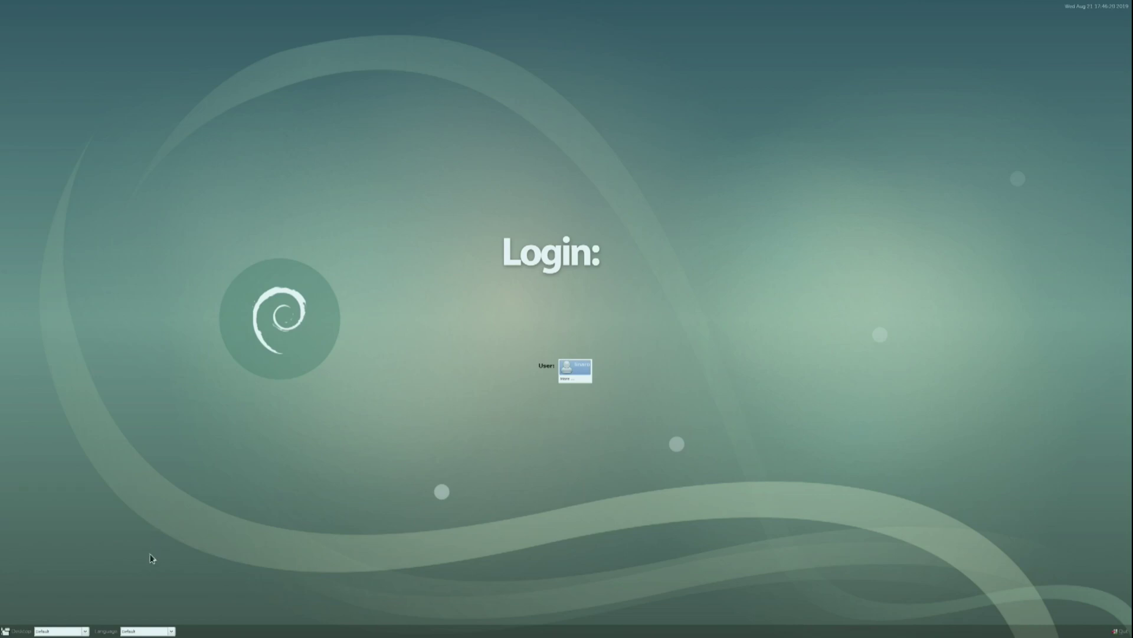
# Step: At the LXDM login screen, pick the desktop session and user account to log in
pyautogui.click(75, 632)
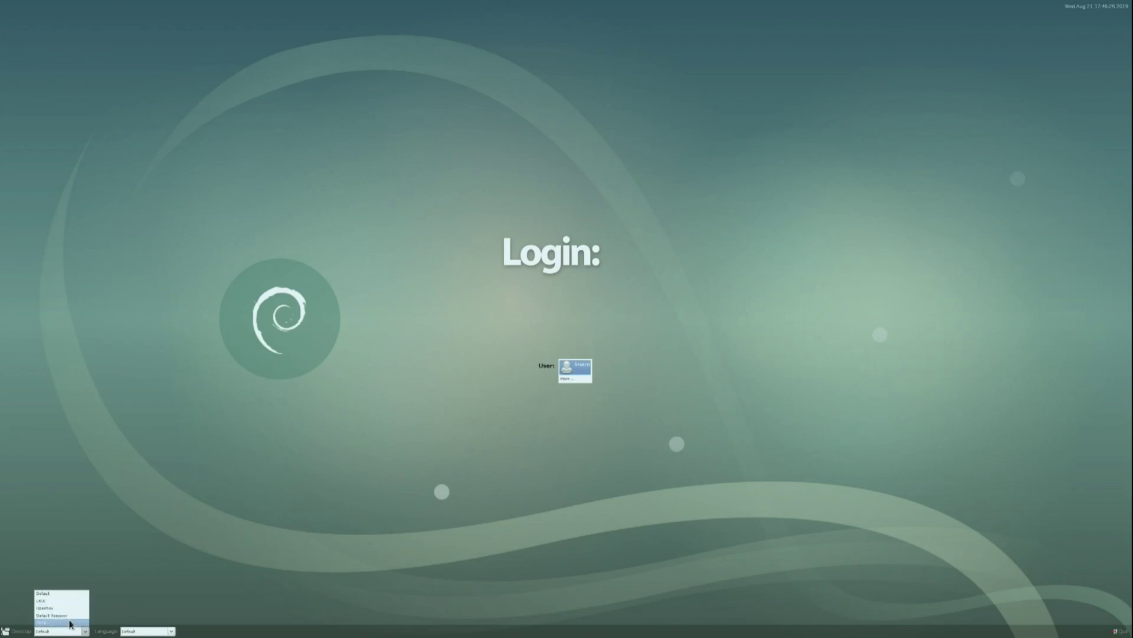
pyautogui.click(70, 623)
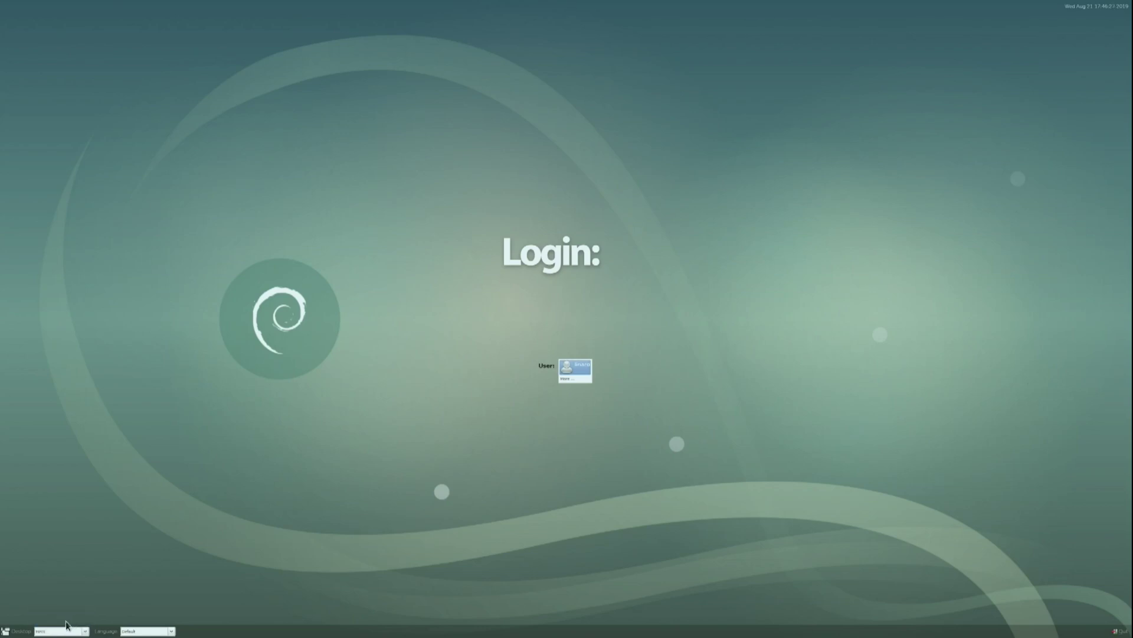
pyautogui.click(583, 367)
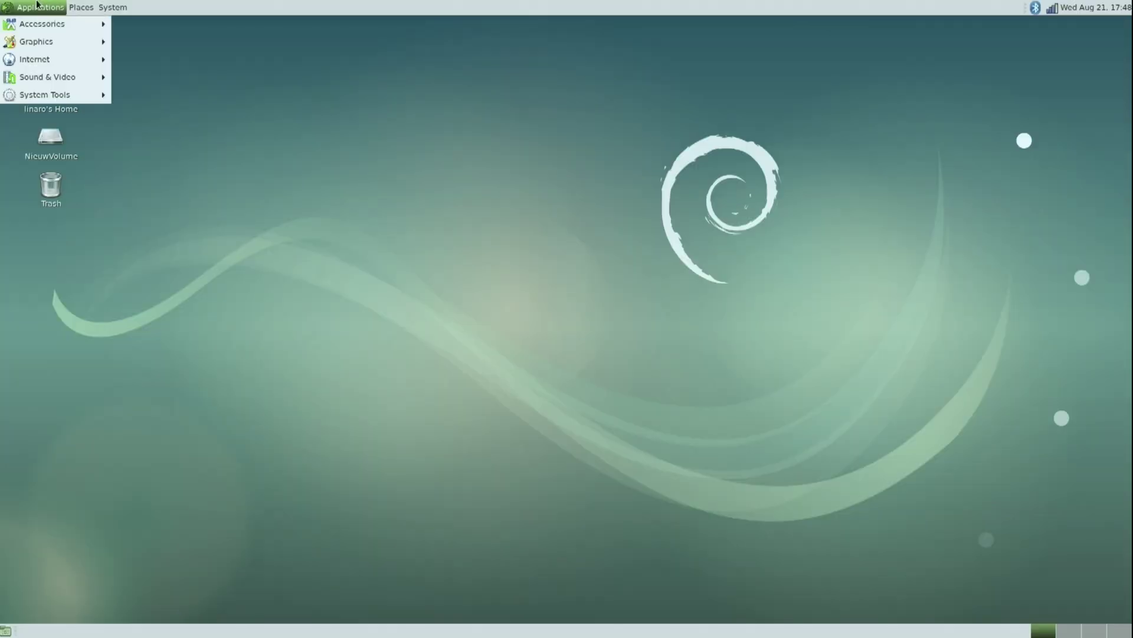
# Step: Launch MATE Terminal from System Tools and run sudo apt install mate-applets
pyautogui.moveTo(68, 94)
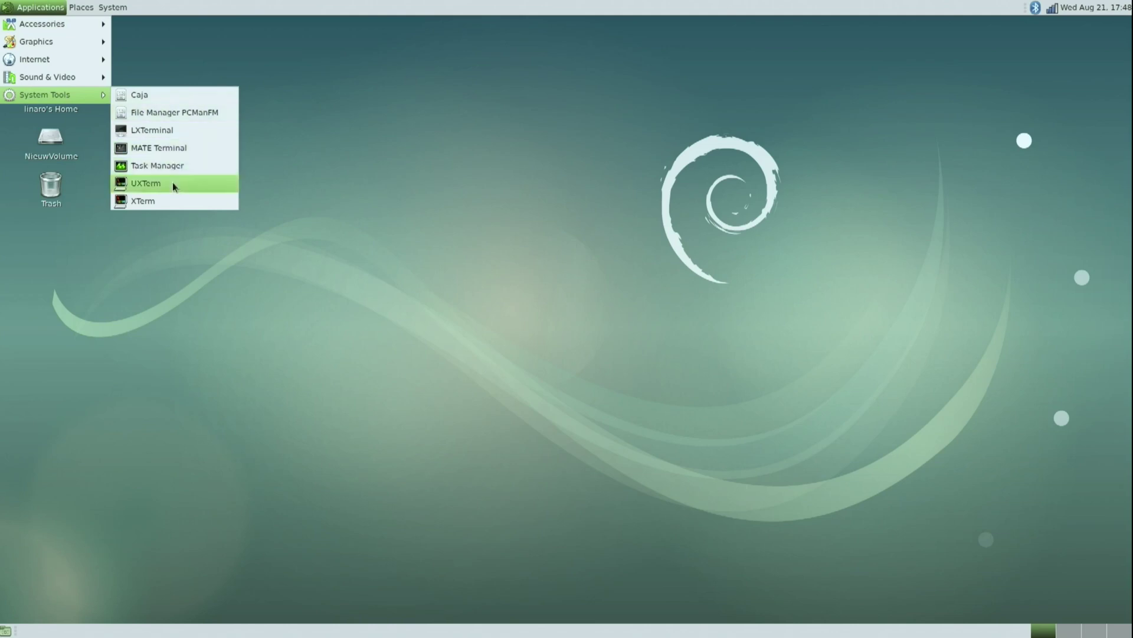
pyautogui.click(172, 151)
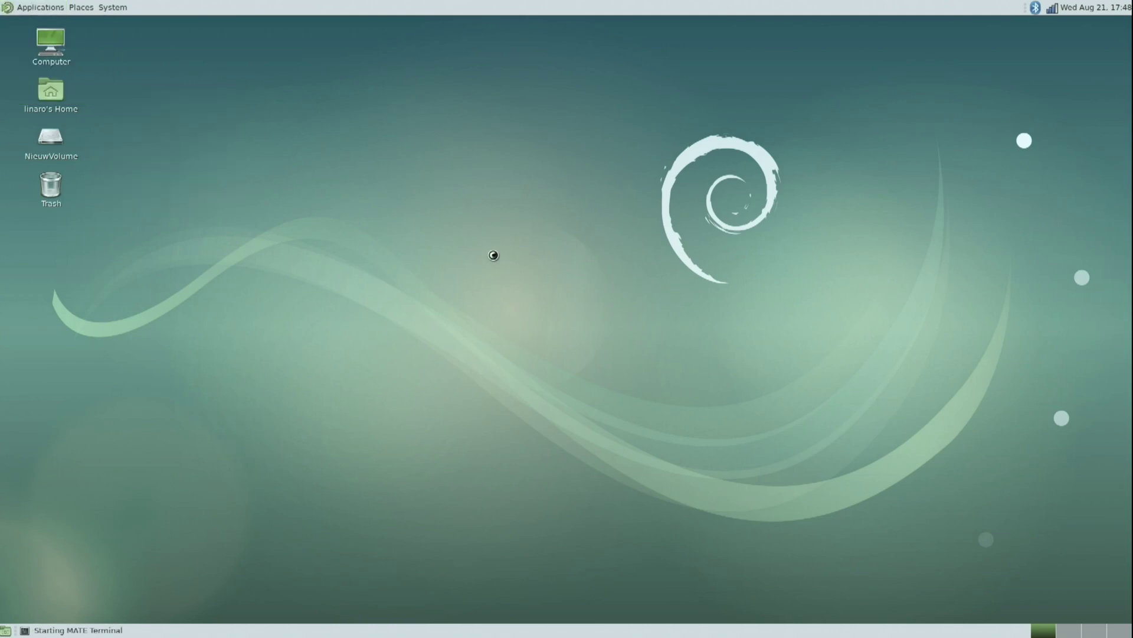
pyautogui.write('sud')
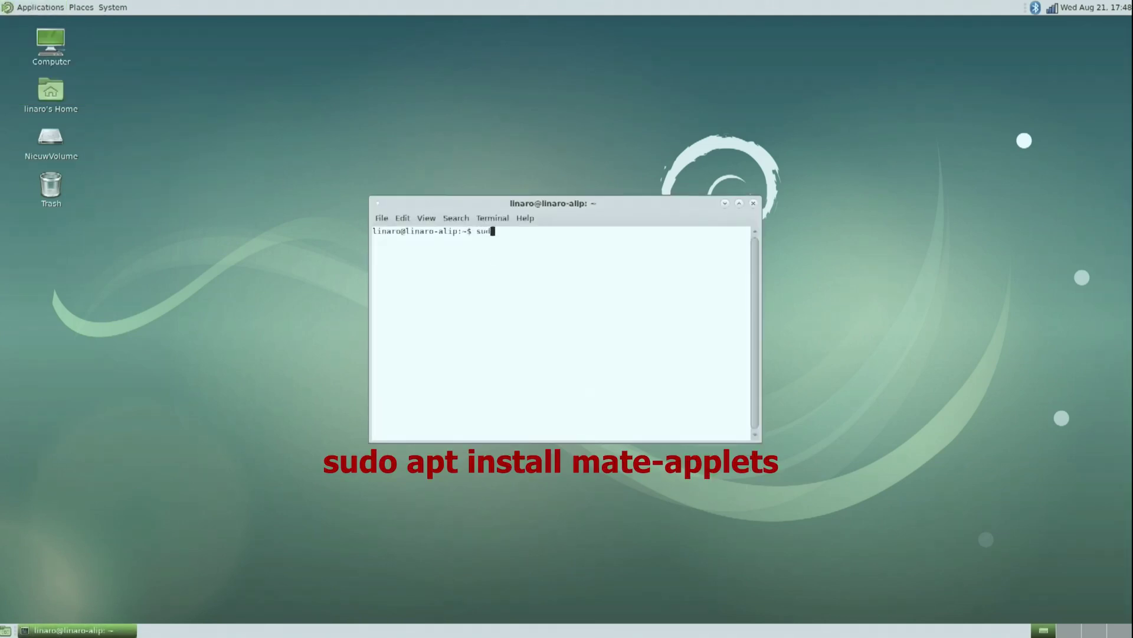
pyautogui.write('o apt install mate')
pyautogui.write('s')
pyautogui.press('BackSpace')
pyautogui.press('Tab')
pyautogui.press('Tab')
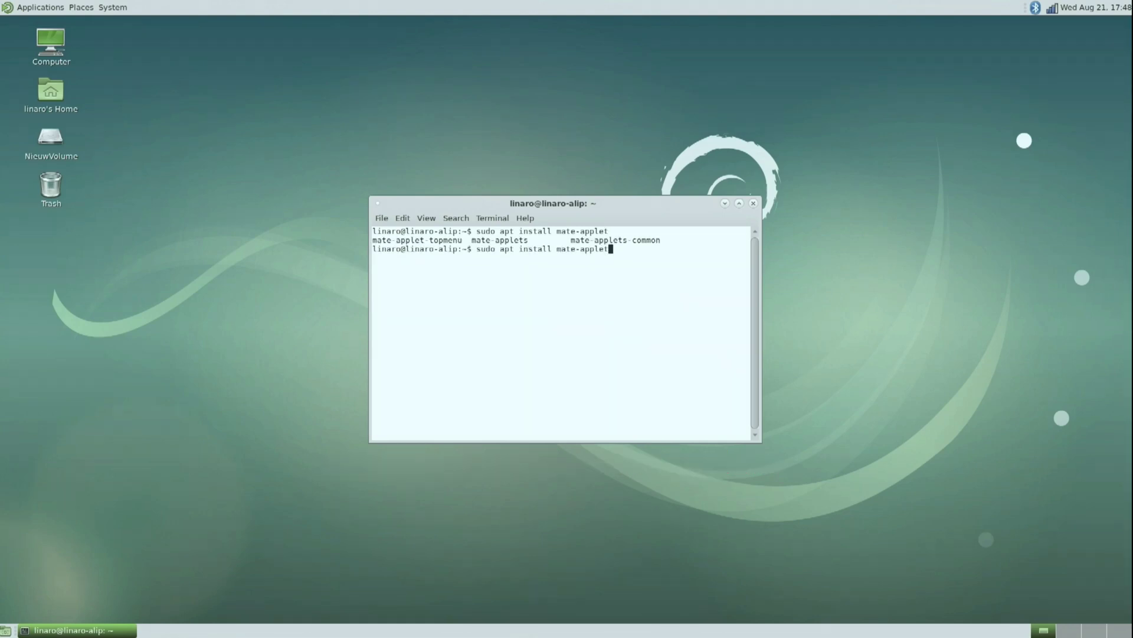
pyautogui.write('s')
pyautogui.press('Return')
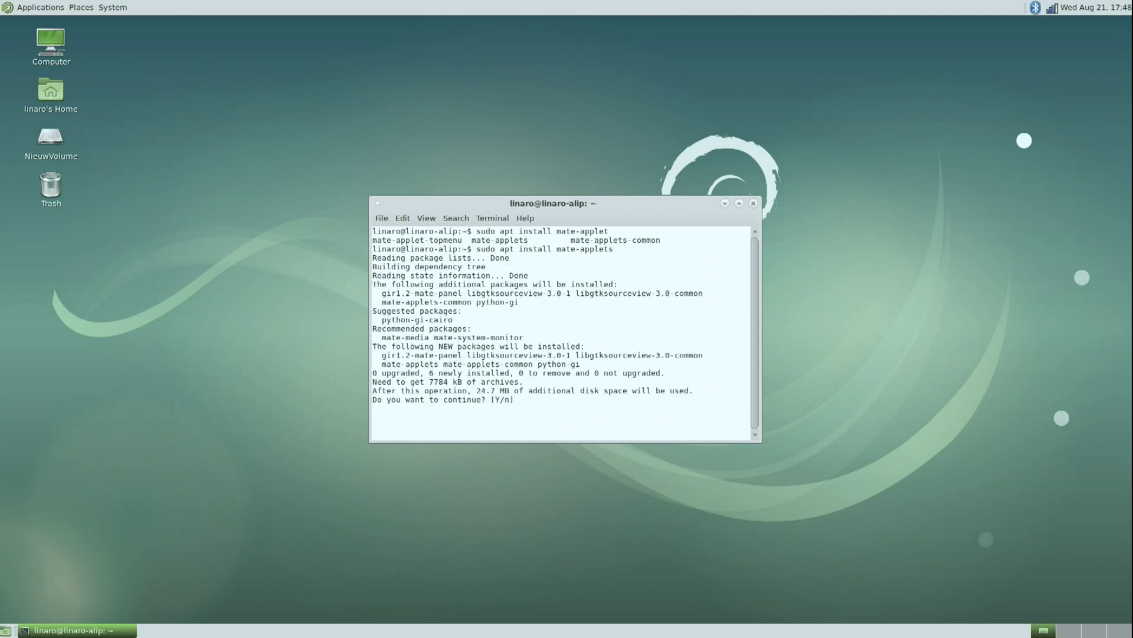
# Step: Confirm the mate-applets install and add two CPU Frequency Scaling Monitors to the panel
pyautogui.press('Return')
pyautogui.rightClick(1027, 629)
pyautogui.click(1066, 525)
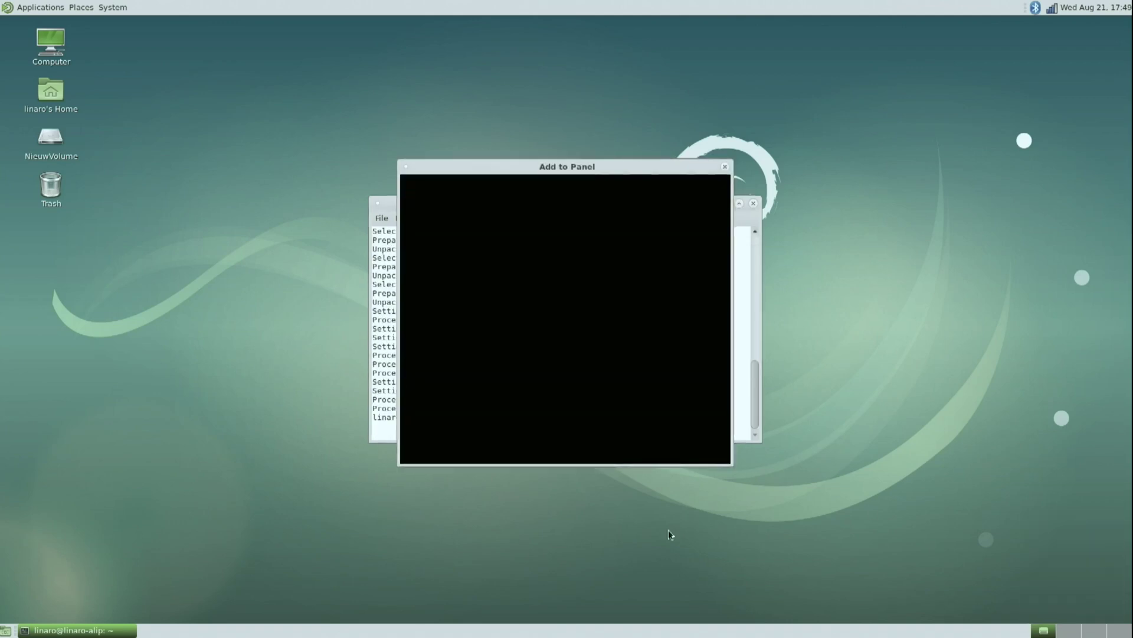
pyautogui.click(506, 289)
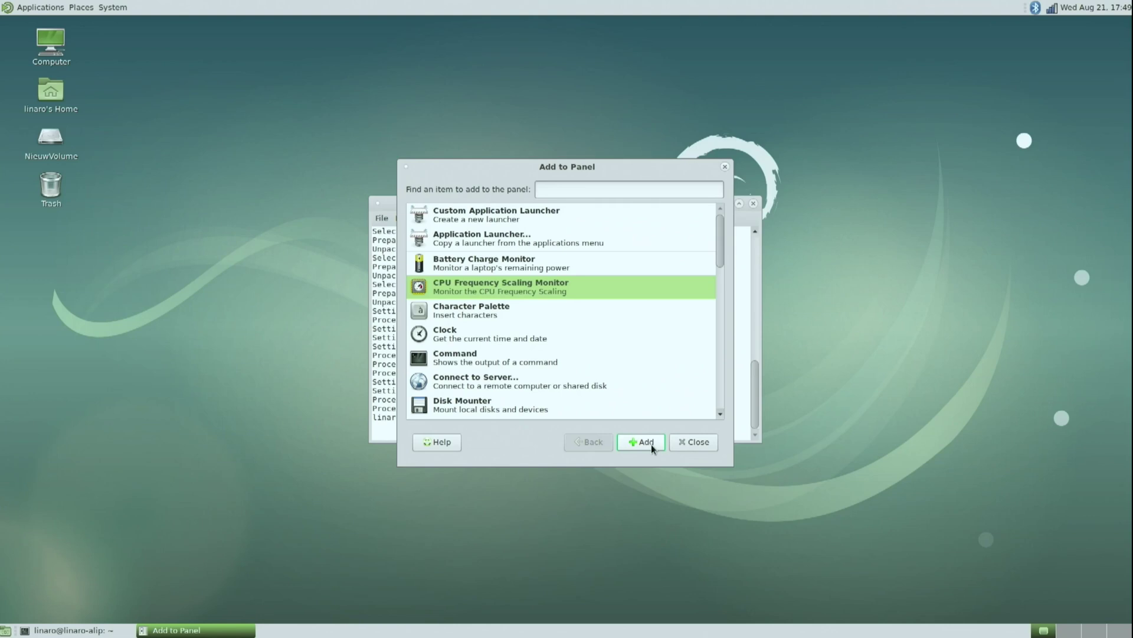
pyautogui.click(647, 442)
pyautogui.click(647, 443)
# Step: Set the new frequency monitor's preferences to watch CPU 5
pyautogui.rightClick(991, 630)
pyautogui.click(1016, 527)
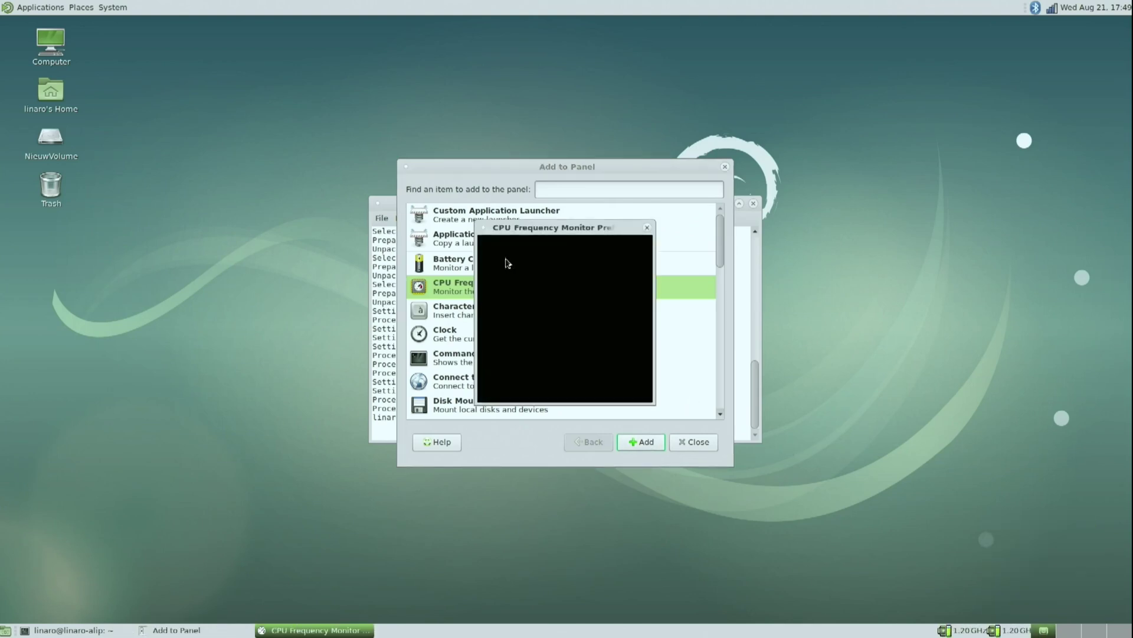
pyautogui.click(607, 263)
pyautogui.click(600, 348)
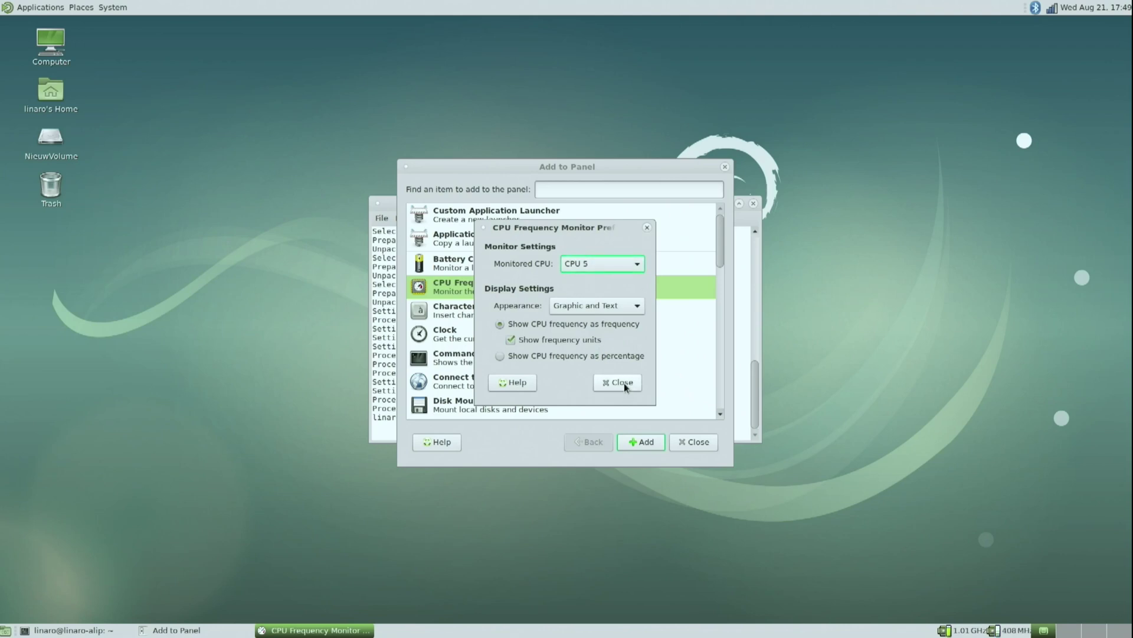
pyautogui.click(624, 383)
# Step: Add the Command applet and a System Monitor graph, then reposition the System Monitor
pyautogui.click(503, 364)
pyautogui.click(641, 442)
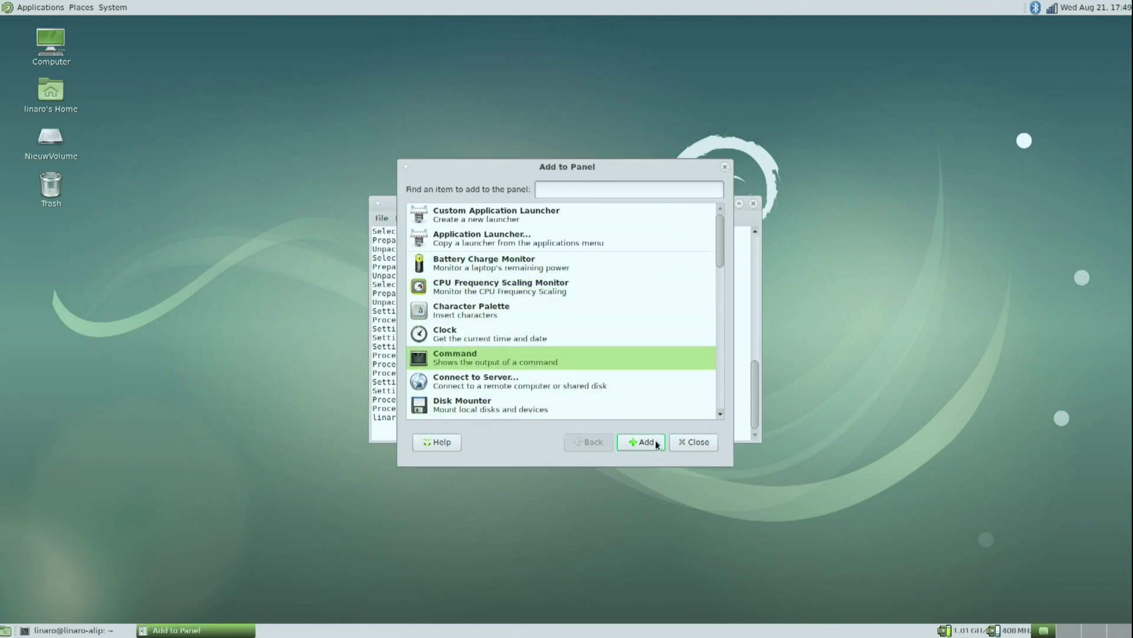
pyautogui.scroll(-10, 565, 317)
pyautogui.scroll(-5, 565, 317)
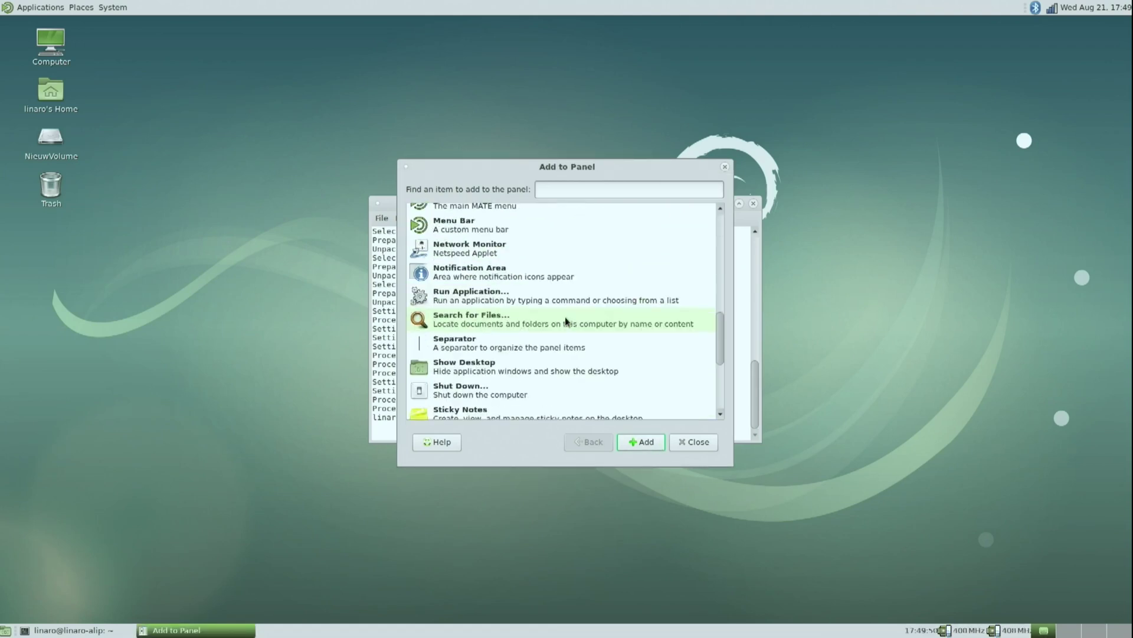
pyautogui.click(558, 348)
pyautogui.click(643, 442)
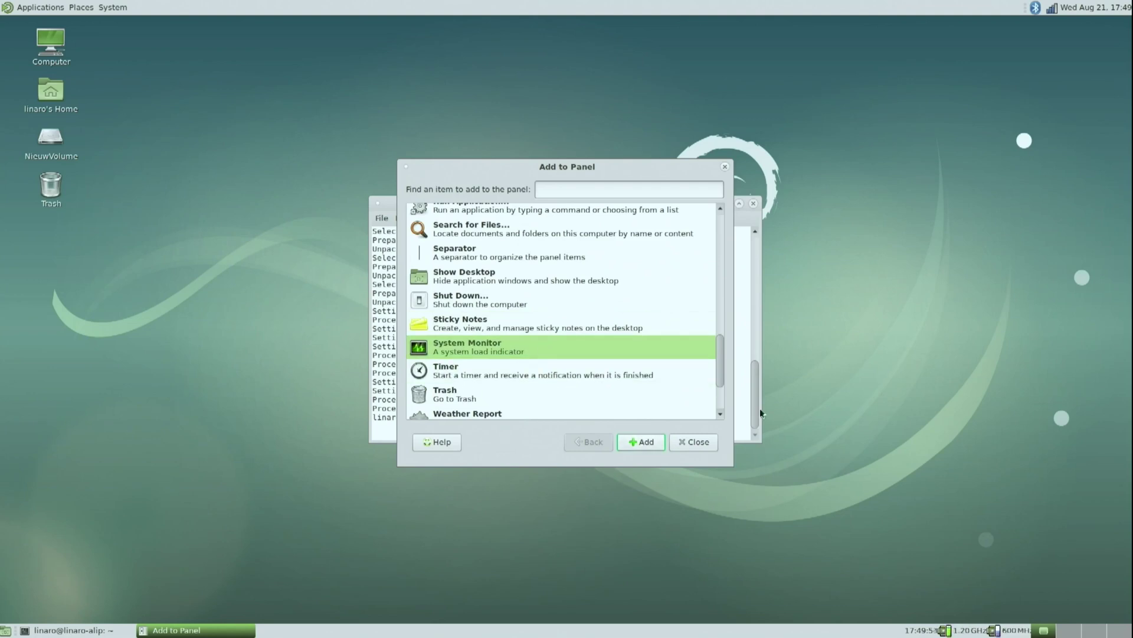
pyautogui.click(697, 443)
pyautogui.rightClick(902, 630)
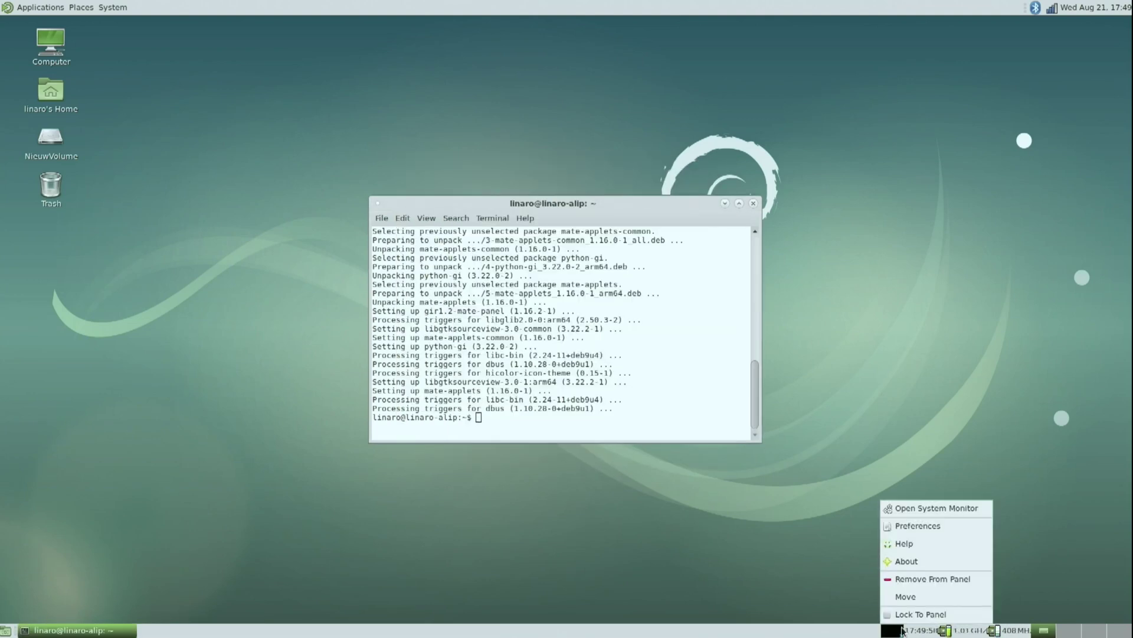
pyautogui.click(925, 597)
# Step: After 7z b fails, run sudo apt install p7zip-full
pyautogui.write('7z b')
pyautogui.press('Return')
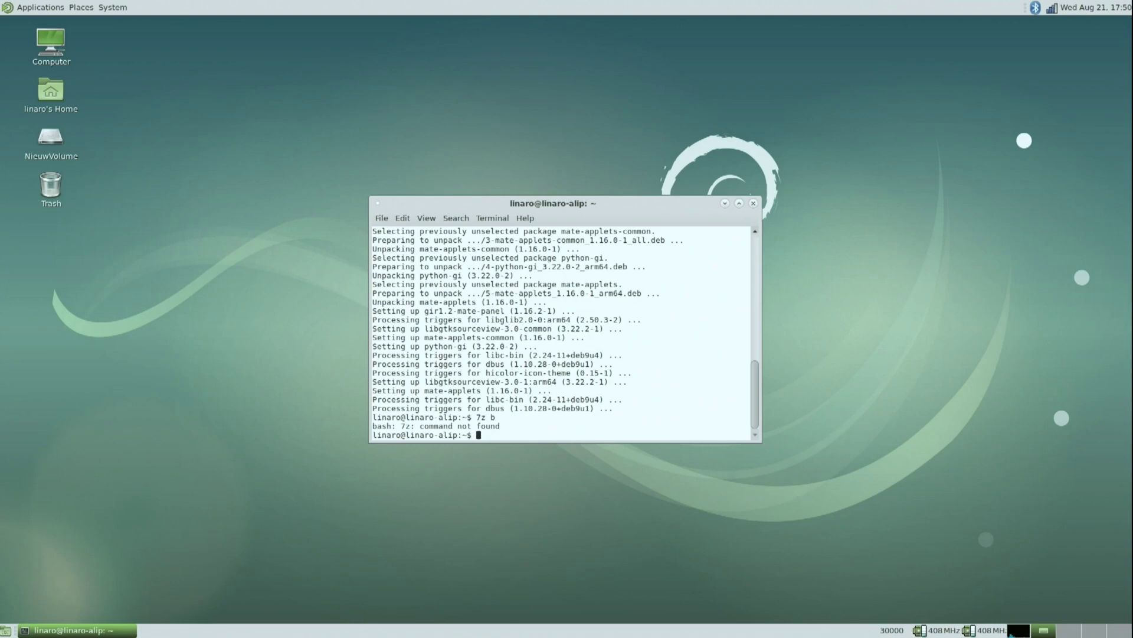
pyautogui.write('sudo apt instll')
pyautogui.press('BackSpace')
pyautogui.press('BackSpace')
pyautogui.press('BackSpace')
pyautogui.write('all')
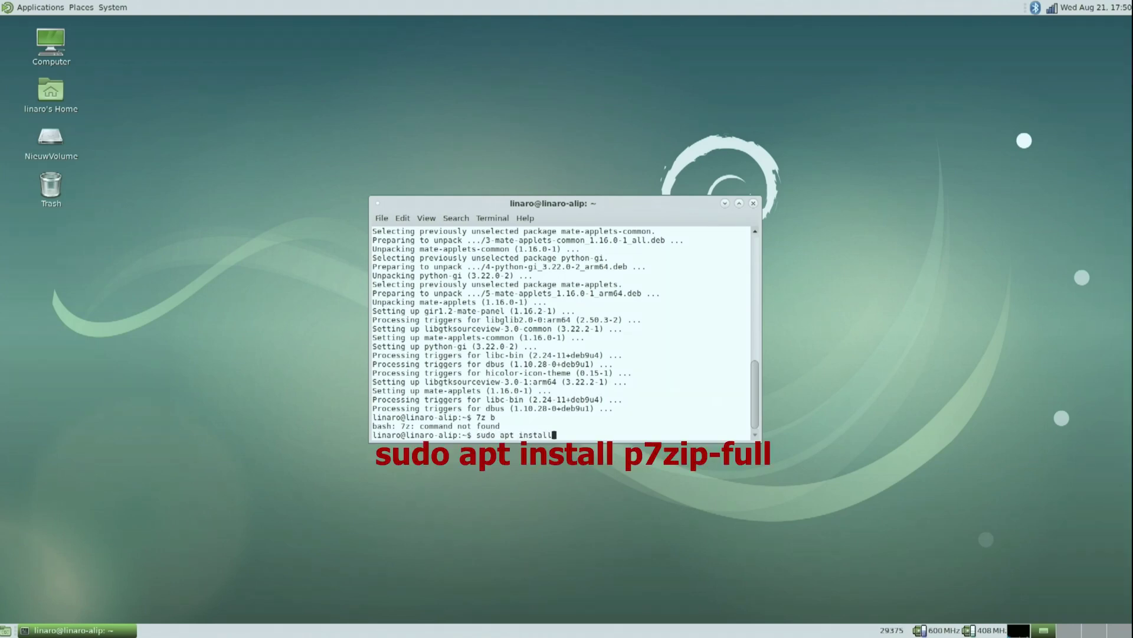
pyautogui.write(' p7zip-full')
pyautogui.press('Return')
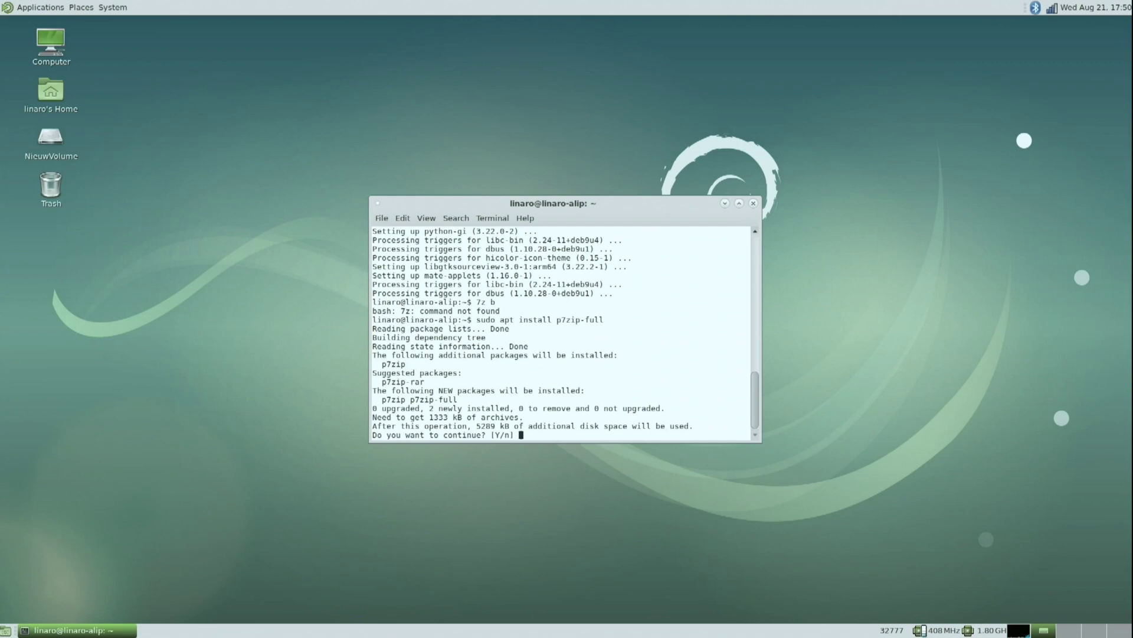
# Step: Confirm the p7zip-full install with y and start the 7z b benchmark
pyautogui.write('y')
pyautogui.press('Return')
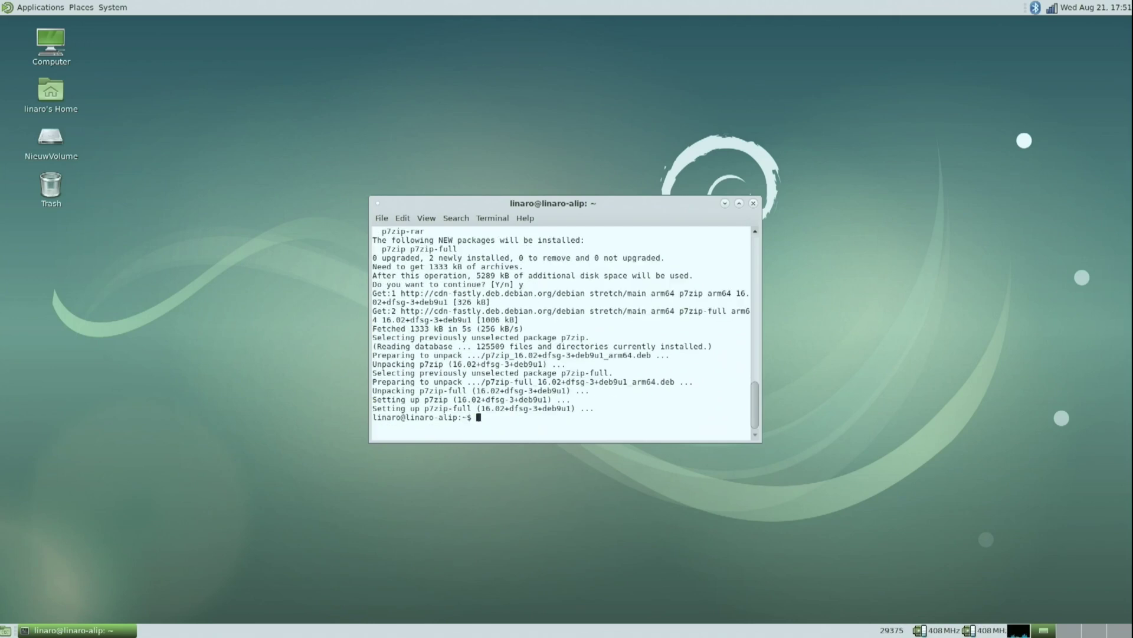
pyautogui.write('7z b')
pyautogui.press('Return')
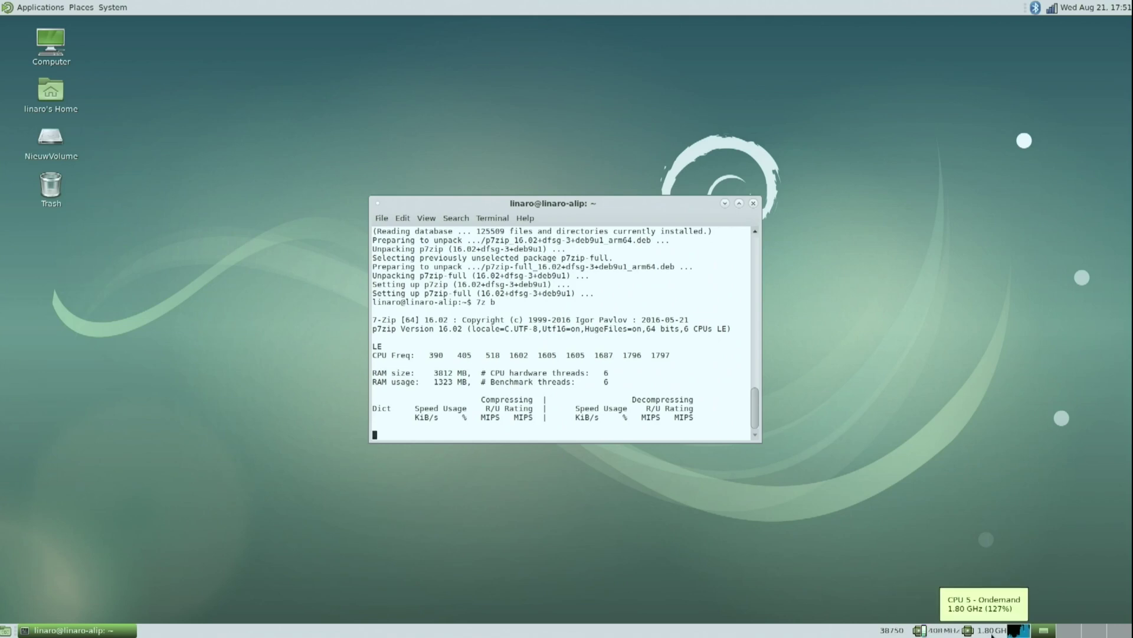
# Step: Stop the benchmark with Ctrl+C, install the geany package, and launch it with sudo geany
pyautogui.hotkey('ctrl', 'c')
pyautogui.write('sudo a')
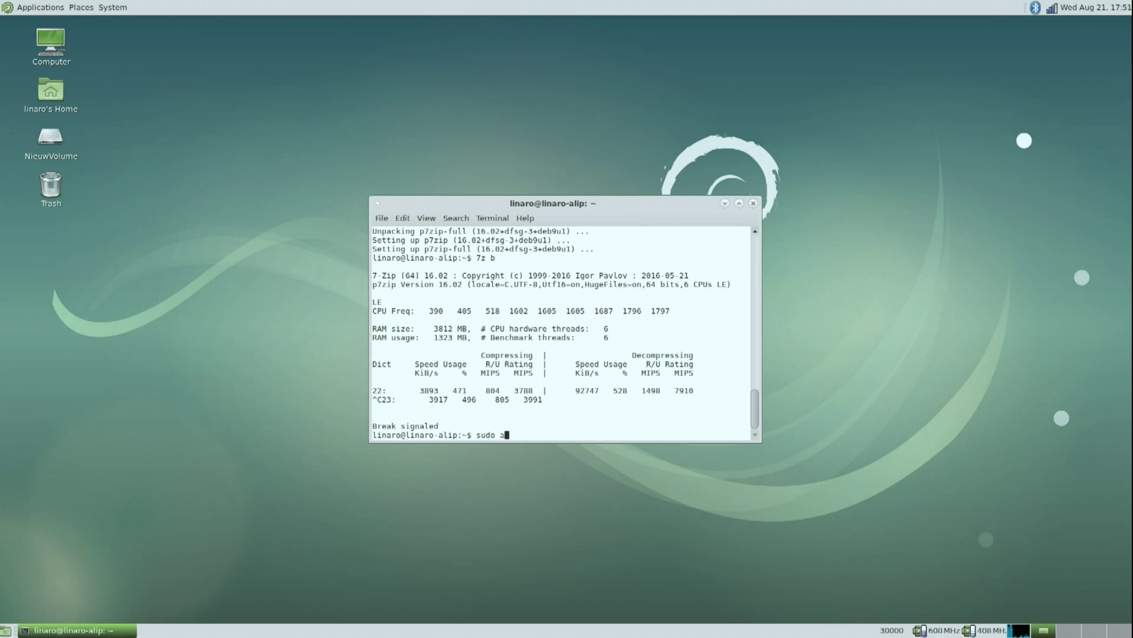
pyautogui.write('pt install geany')
pyautogui.press('Return')
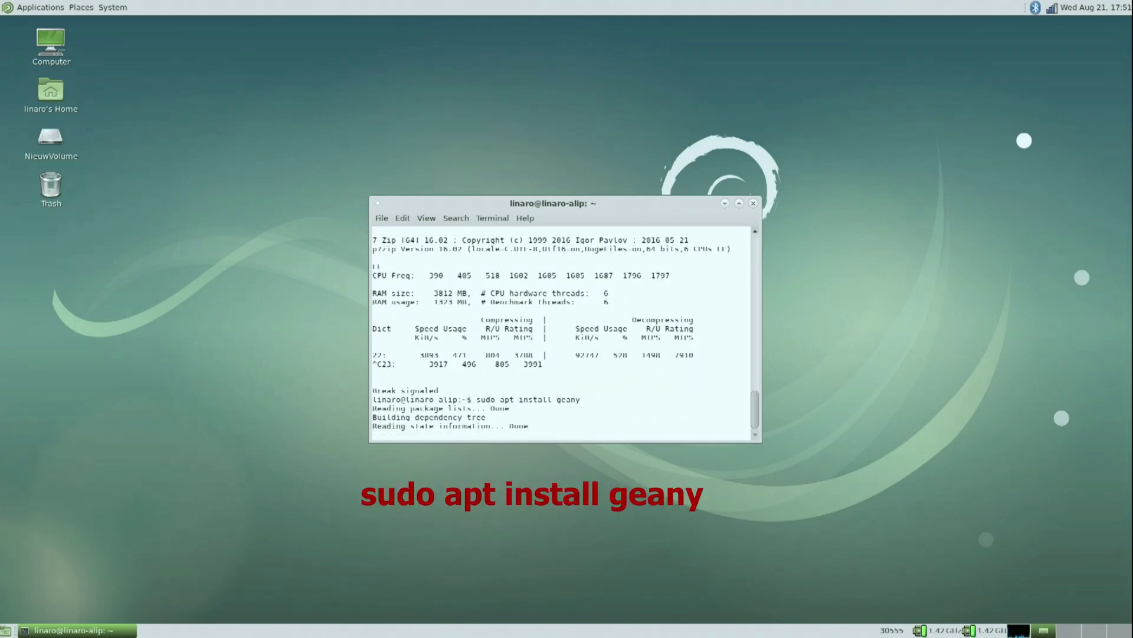
pyautogui.write('y')
pyautogui.press('Return')
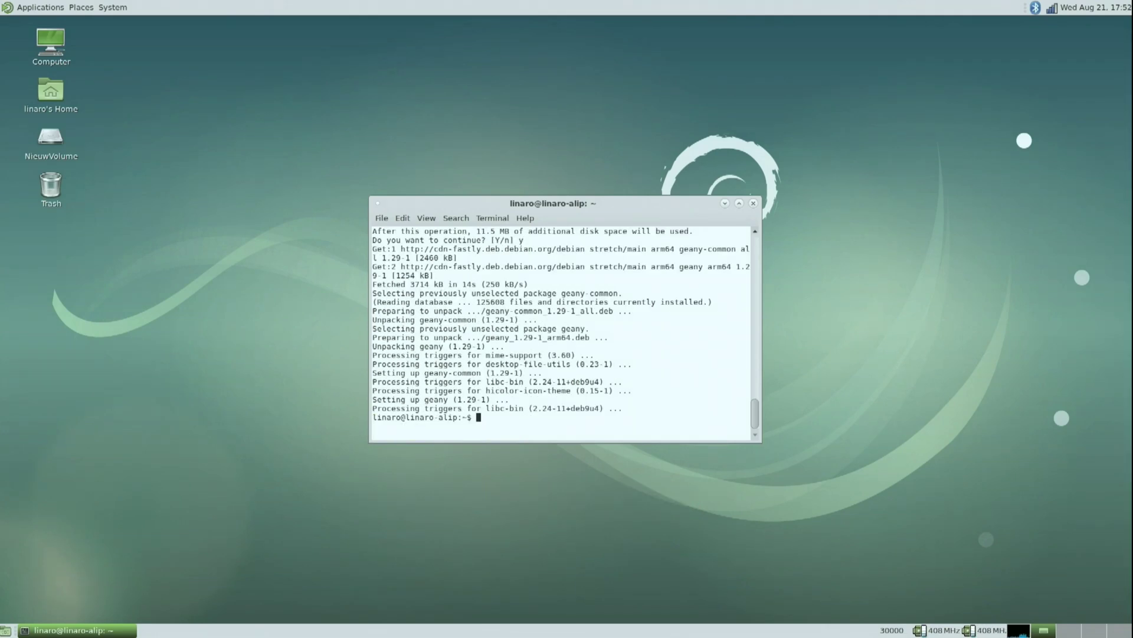
pyautogui.write('sudo geany')
pyautogui.press('Return')
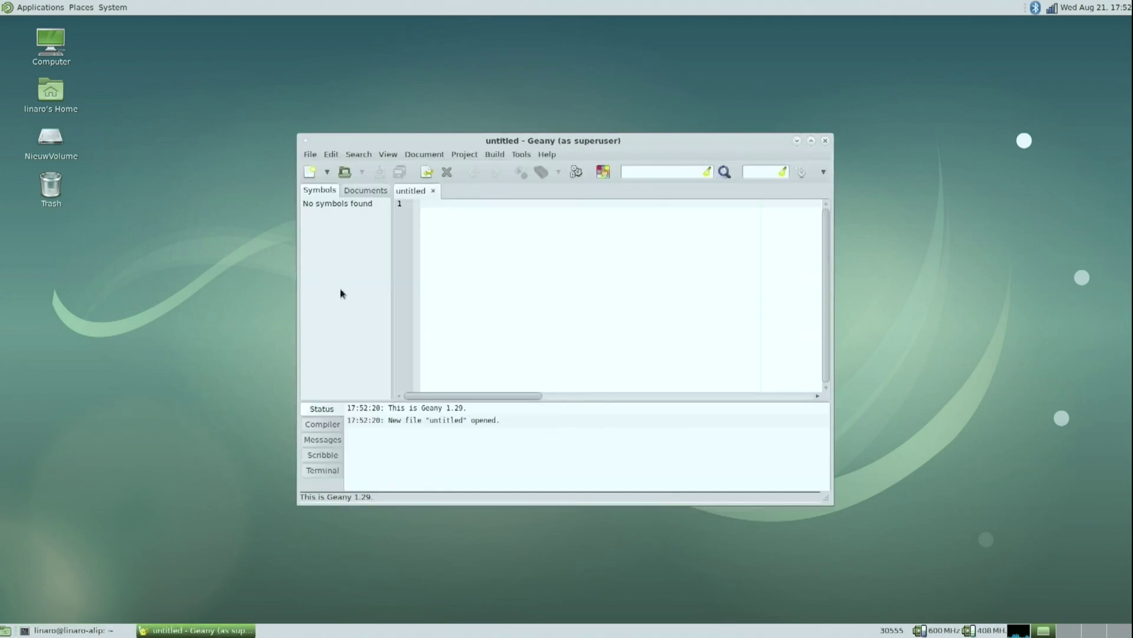
# Step: Open /boot/hw_intfc.conf in Geany
pyautogui.click(344, 173)
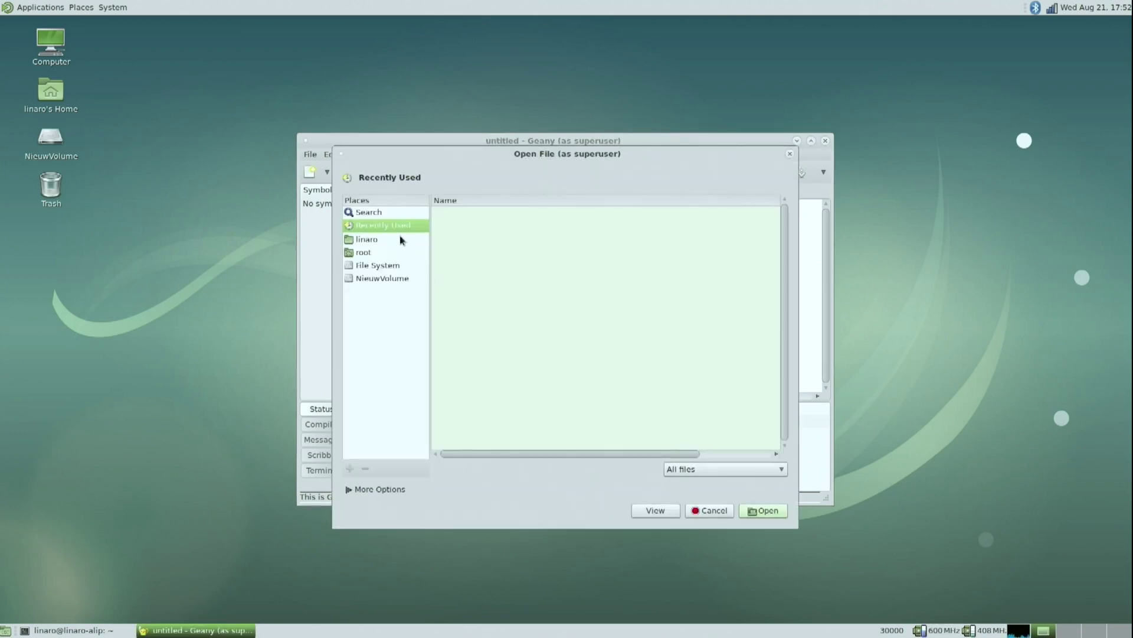
pyautogui.click(380, 266)
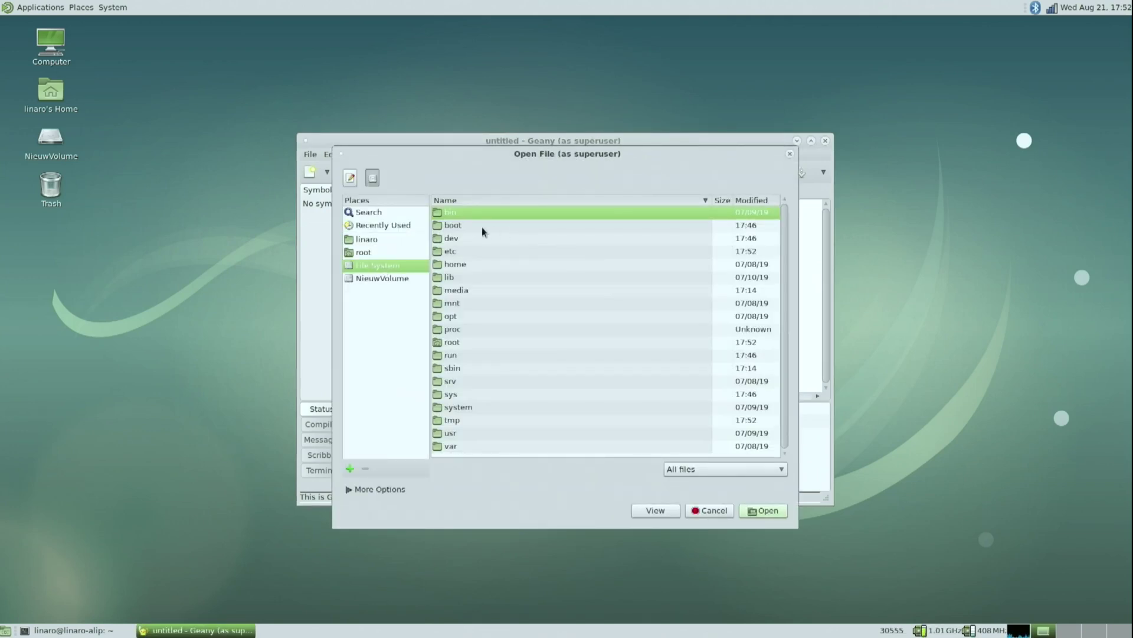
pyautogui.doubleClick(482, 227)
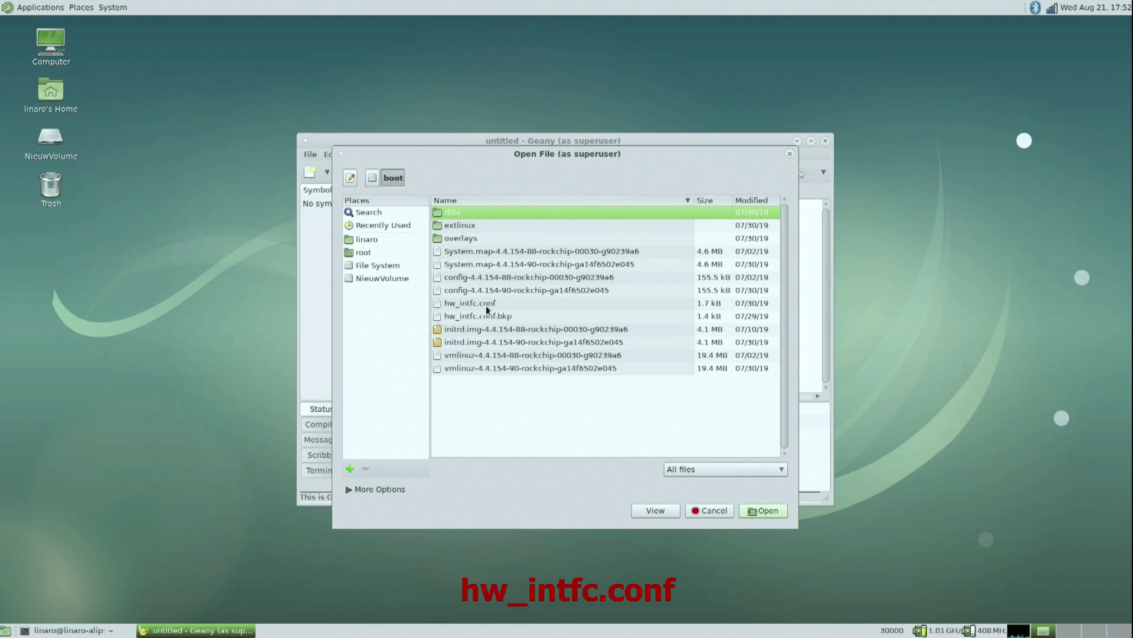
pyautogui.click(489, 303)
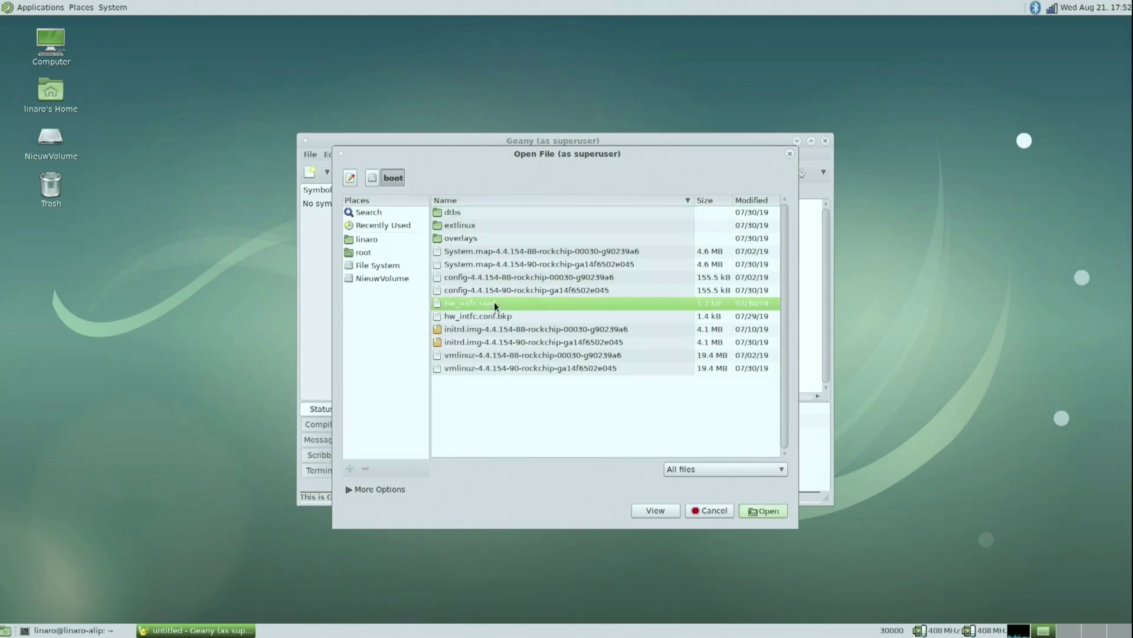
pyautogui.doubleClick(494, 302)
# Step: Remove the # from intfc:dtoverlay=cpufreq on line 60 and save the file
pyautogui.click(799, 140)
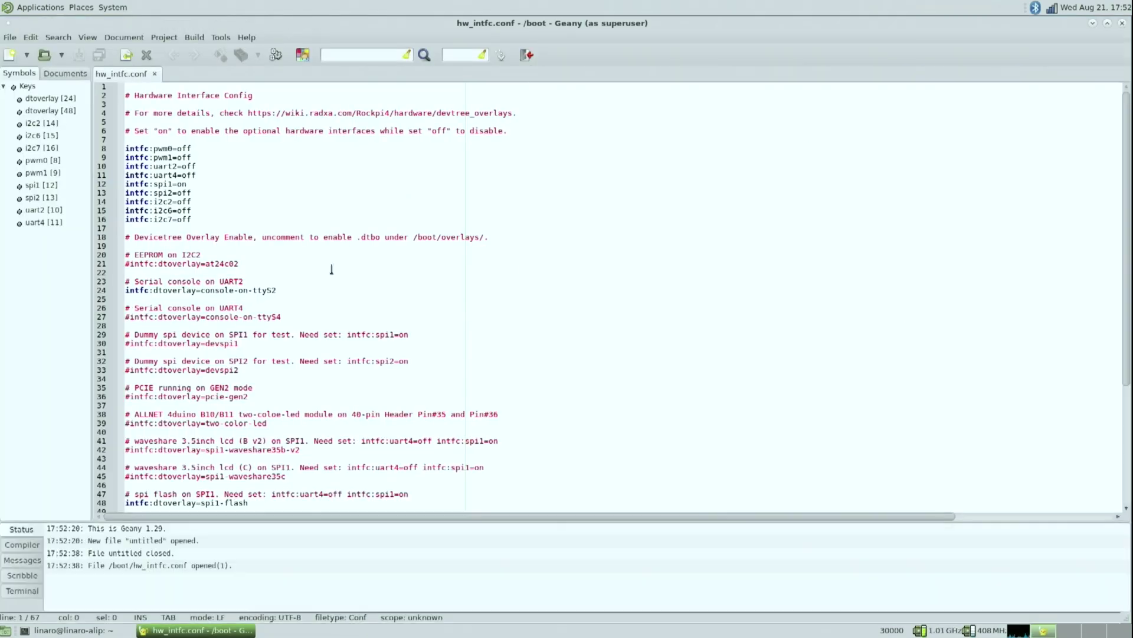
pyautogui.scroll(-6, 353, 404)
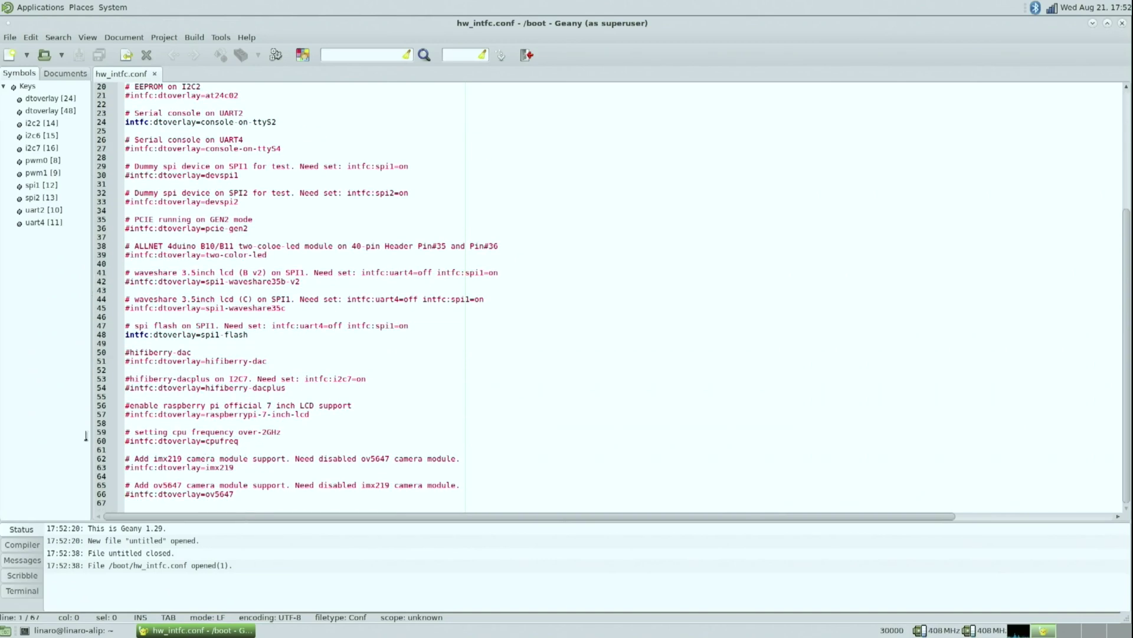
pyautogui.moveTo(86, 436); pyautogui.dragTo(63, 434)
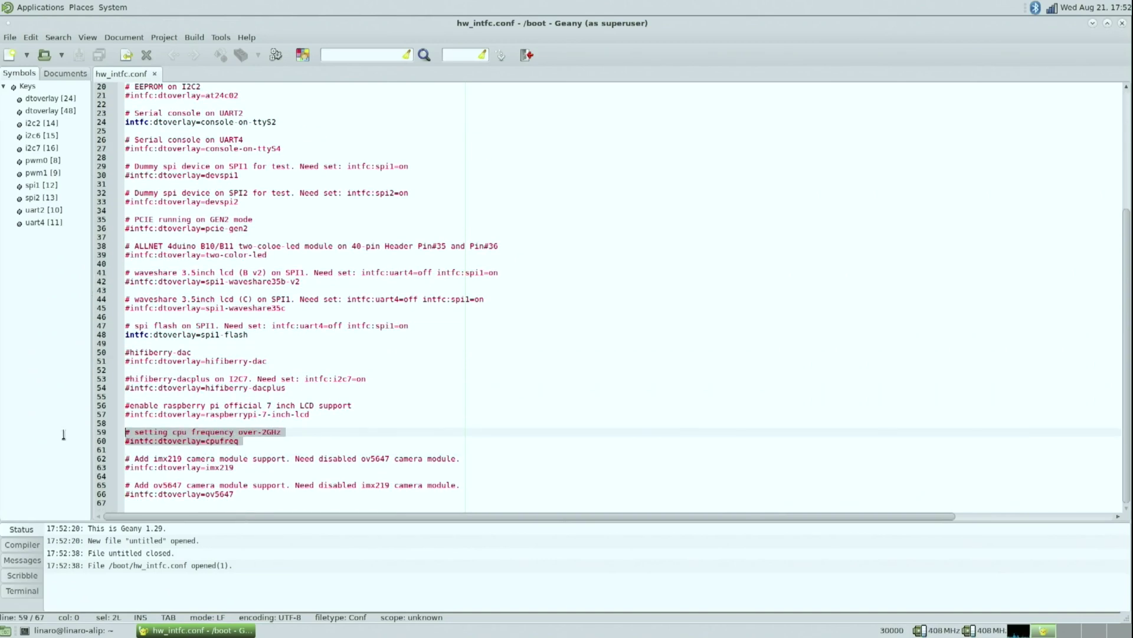
pyautogui.click(128, 440)
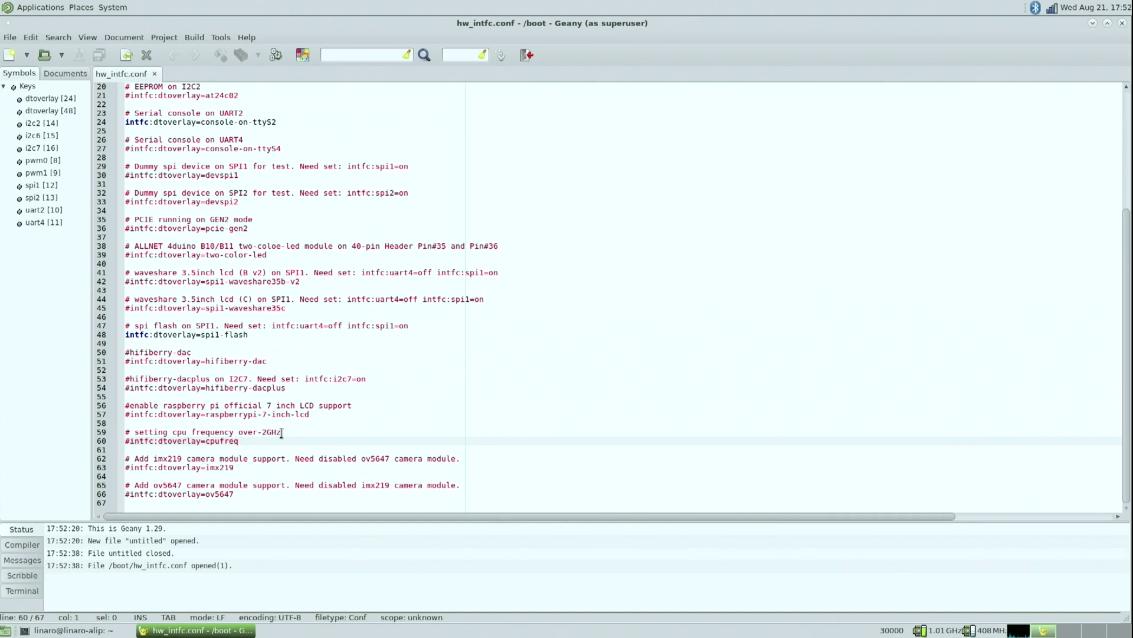
pyautogui.press('BackSpace')
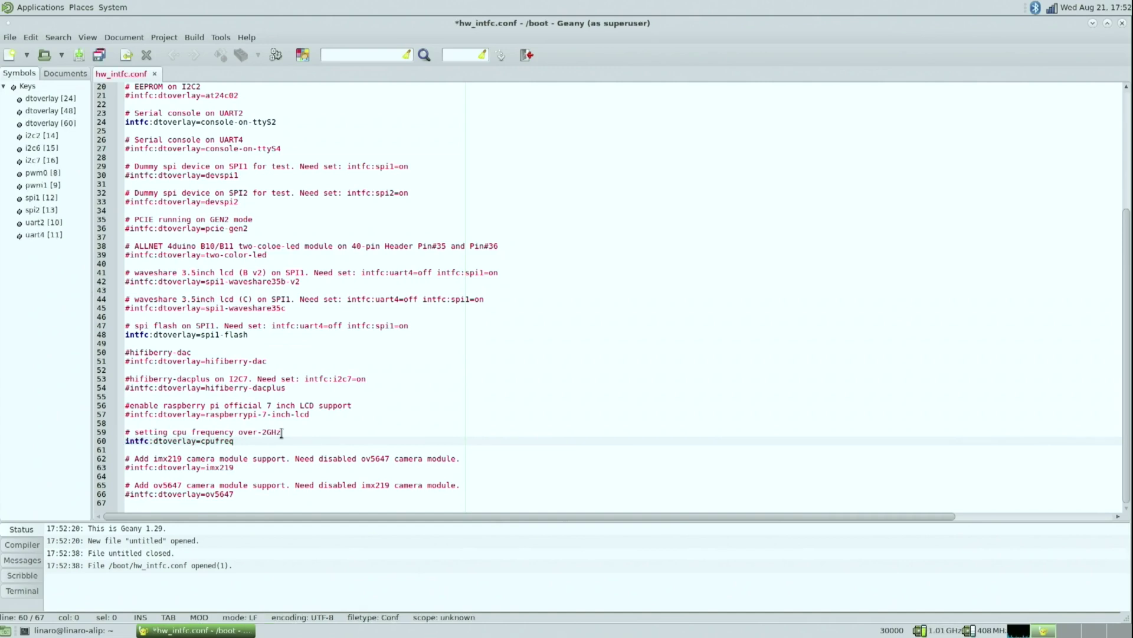
pyautogui.click(99, 55)
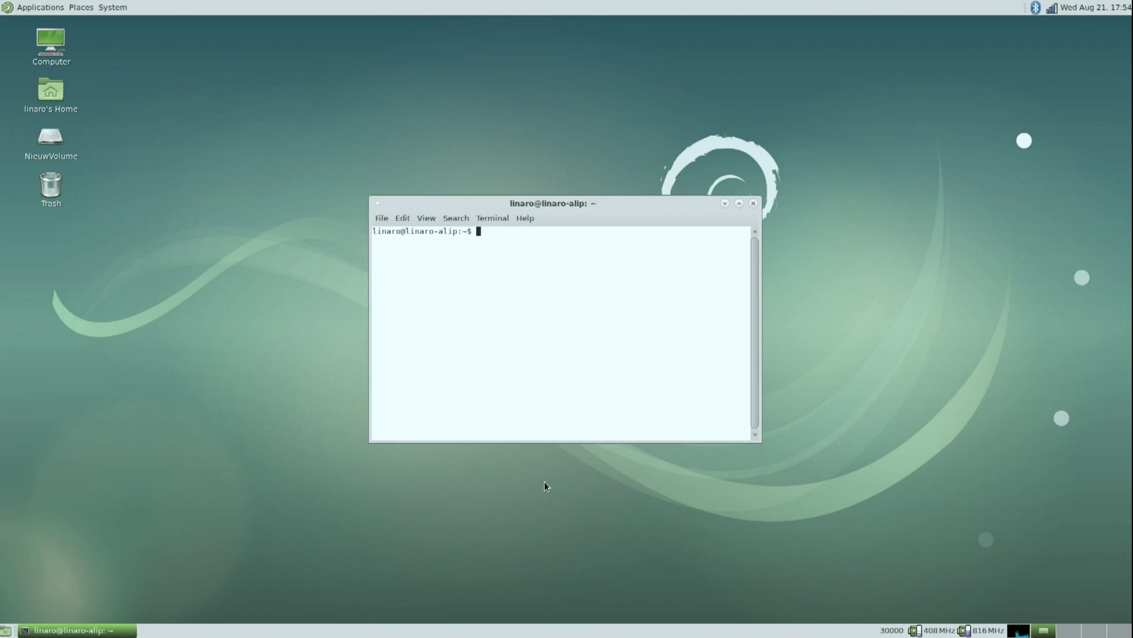
# Step: Run 7z b in the terminal to get the compression and decompression ratings
pyautogui.write('7z b')
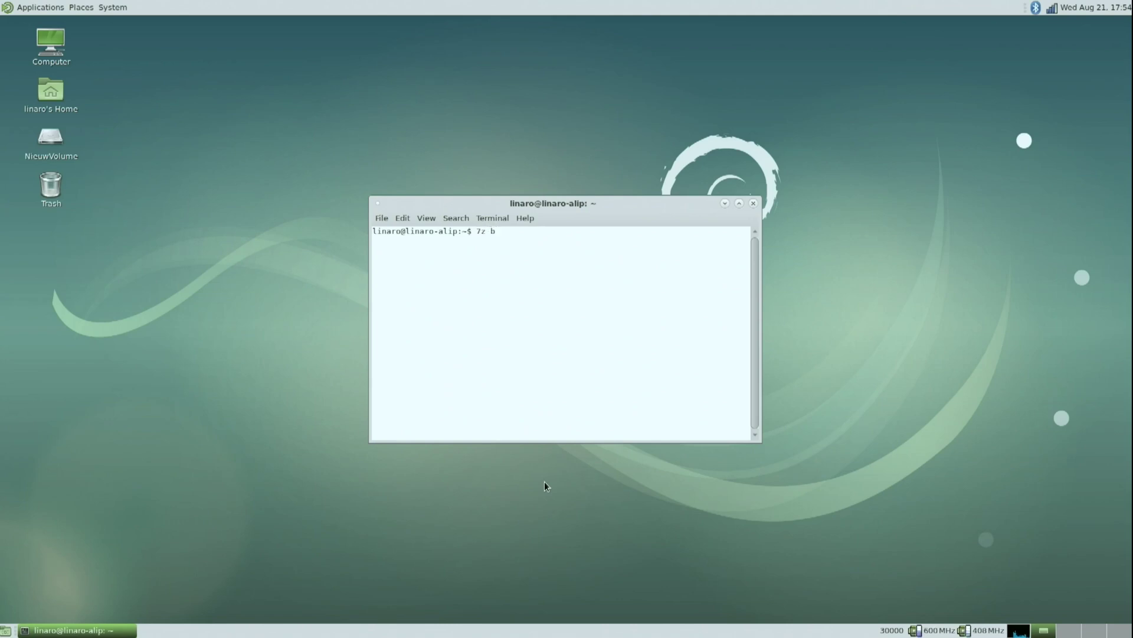
pyautogui.press('Return')
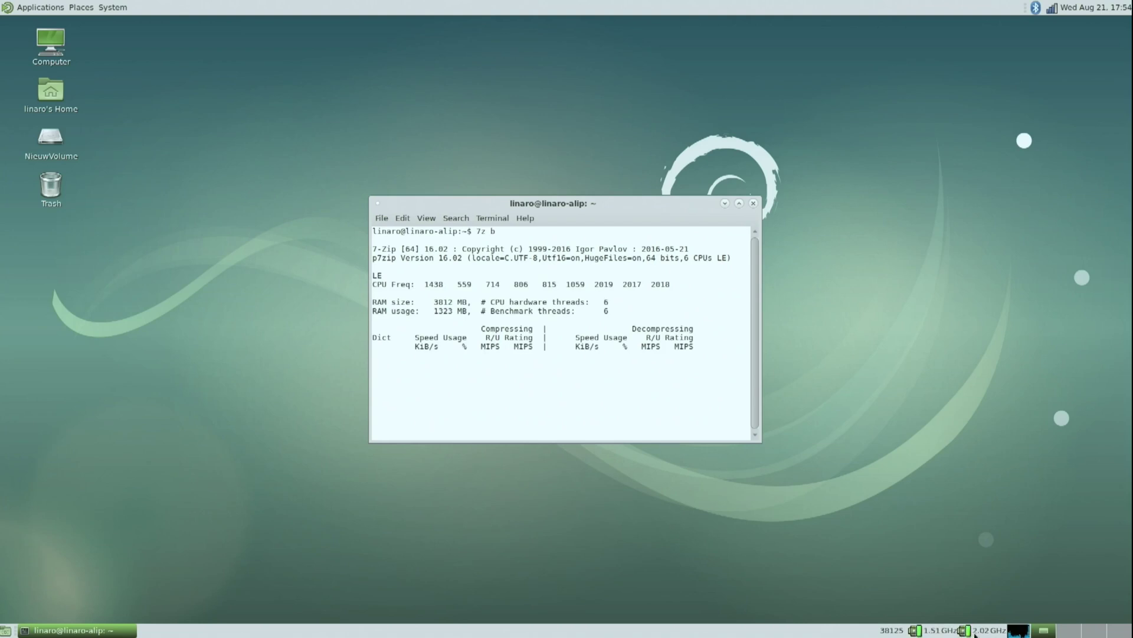
pyautogui.moveTo(974, 635)
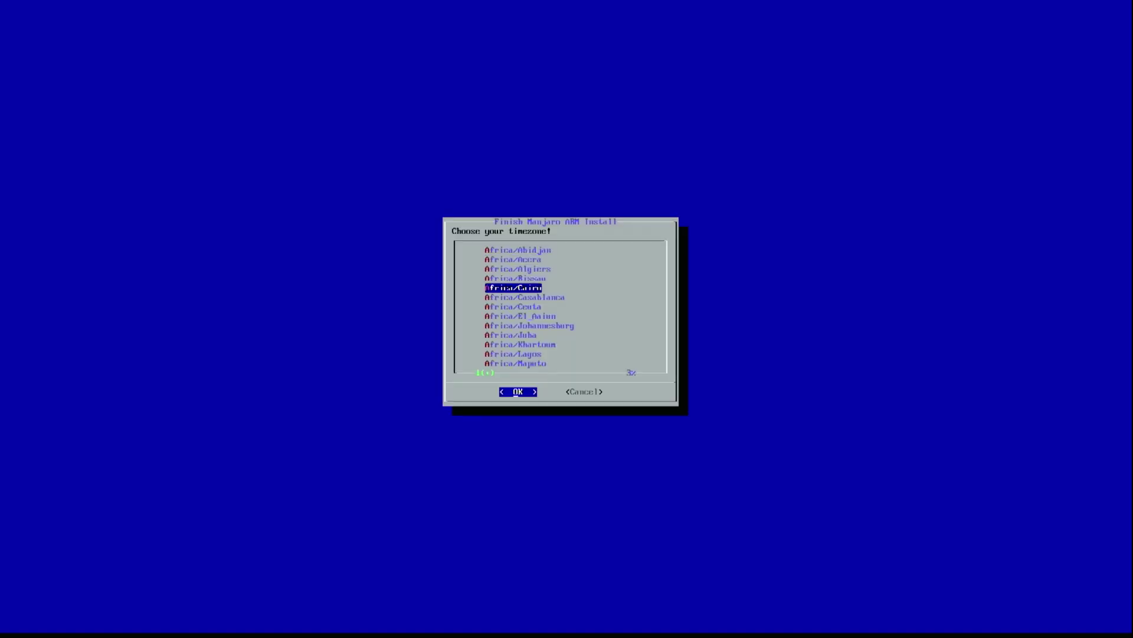
# Step: Pick the timezone and an English locale in the Manjaro ARM setup
pyautogui.press('Down')
pyautogui.press('Down')
pyautogui.press('Down')
pyautogui.press('Down')
pyautogui.press('Down')
pyautogui.press('Down')
pyautogui.press('Down')
pyautogui.press('Down')
pyautogui.press('Down')
pyautogui.press('Down')
pyautogui.press('Down')
pyautogui.press('Down')
pyautogui.press('Down')
pyautogui.press('Down')
pyautogui.press('Down')
pyautogui.press('Down')
pyautogui.press('Down')
pyautogui.press('Down')
pyautogui.press('Down')
pyautogui.press('Down')
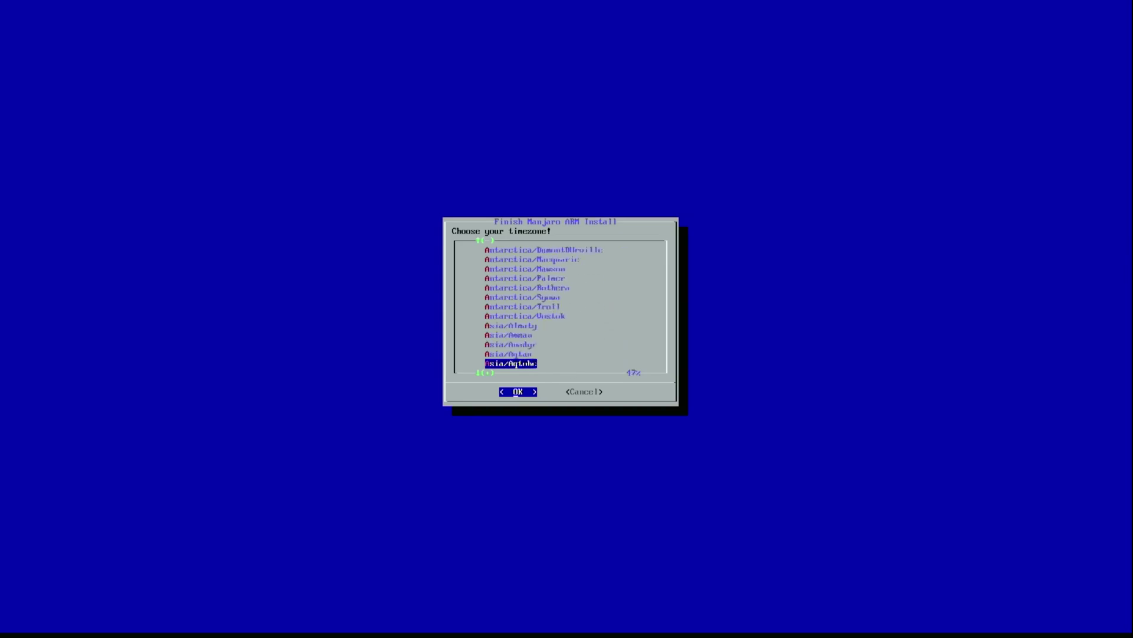
pyautogui.press('Down')
pyautogui.press('Down')
pyautogui.press('Down')
pyautogui.press('Down')
pyautogui.press('Down')
pyautogui.press('Down')
pyautogui.press('Down')
pyautogui.press('Down')
pyautogui.press('Down')
pyautogui.press('Down')
pyautogui.press('Down')
pyautogui.press('Down')
pyautogui.press('Return')
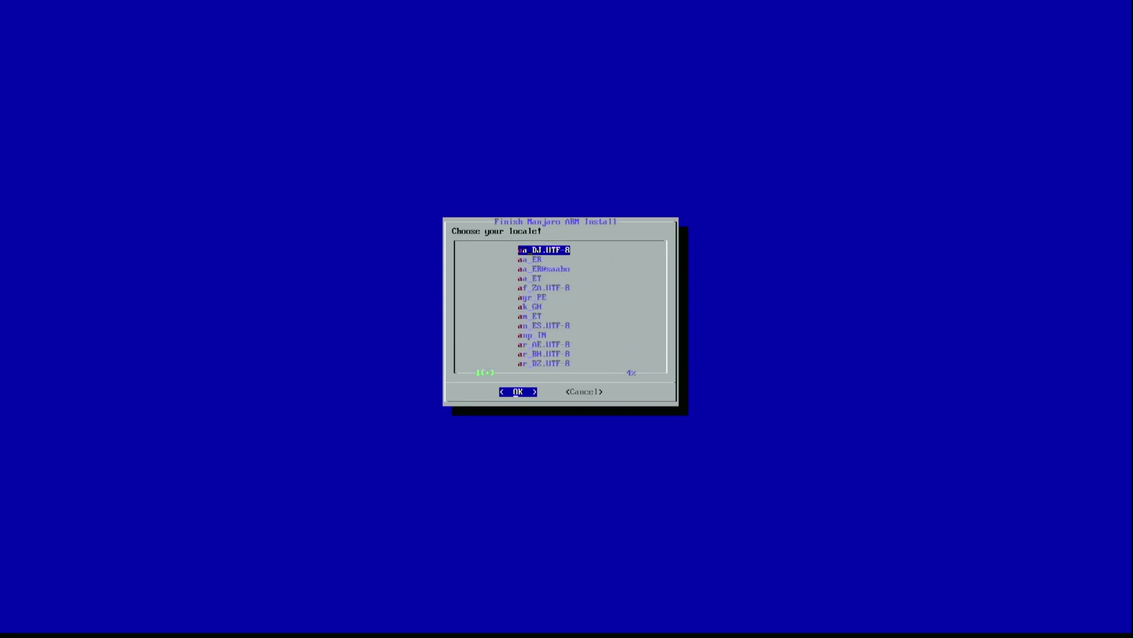
pyautogui.press('Down')
pyautogui.press('Down')
pyautogui.press('Down')
pyautogui.press('Down')
pyautogui.press('Down')
pyautogui.press('Down')
pyautogui.press('Down')
pyautogui.press('Down')
pyautogui.press('Down')
pyautogui.press('Down')
pyautogui.press('Down')
pyautogui.press('Down')
pyautogui.press('Down')
pyautogui.press('Down')
pyautogui.press('Down')
pyautogui.press('Down')
pyautogui.press('Down')
pyautogui.press('Down')
pyautogui.press('Down')
pyautogui.press('Down')
pyautogui.press('Down')
pyautogui.press('Down')
pyautogui.press('Down')
pyautogui.press('Down')
pyautogui.press('Down')
pyautogui.press('Down')
pyautogui.press('Down')
pyautogui.press('Down')
pyautogui.press('Down')
pyautogui.press('Down')
pyautogui.press('Down')
pyautogui.press('Down')
pyautogui.press('Down')
pyautogui.press('Down')
pyautogui.press('Down')
pyautogui.press('Down')
pyautogui.press('Down')
pyautogui.press('Down')
pyautogui.press('Down')
pyautogui.press('Down')
pyautogui.press('Up')
pyautogui.press('Up')
pyautogui.press('Up')
pyautogui.press('Up')
pyautogui.press('Up')
pyautogui.press('Up')
pyautogui.press('Up')
pyautogui.press('Up')
pyautogui.press('Up')
pyautogui.press('Up')
pyautogui.press('Up')
pyautogui.press('Up')
pyautogui.press('Up')
pyautogui.press('Up')
pyautogui.press('Up')
pyautogui.press('Up')
pyautogui.press('Up')
pyautogui.press('Up')
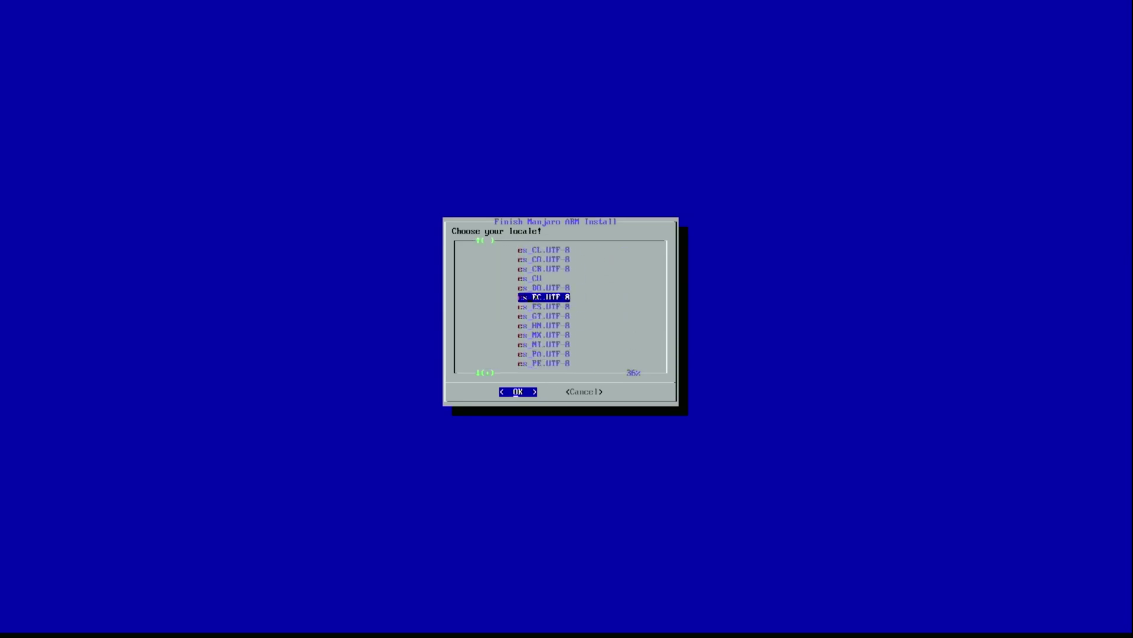
pyautogui.press('Up')
pyautogui.press('Up')
pyautogui.press('Up')
pyautogui.press('Down')
pyautogui.press('Down')
pyautogui.press('Return')
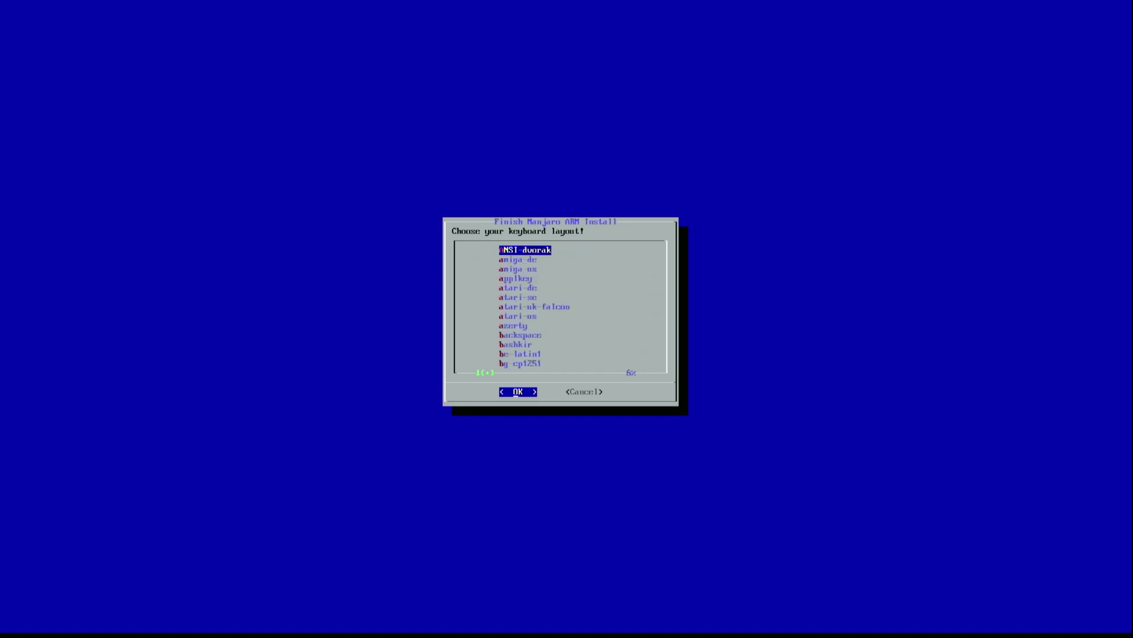
pyautogui.press('Down')
pyautogui.press('Down')
pyautogui.press('Down')
pyautogui.press('Down')
pyautogui.press('Down')
pyautogui.press('Down')
pyautogui.press('Down')
pyautogui.press('Down')
pyautogui.press('Down')
pyautogui.press('Down')
pyautogui.press('Down')
pyautogui.press('Down')
pyautogui.press('Down')
pyautogui.press('Down')
pyautogui.press('Down')
pyautogui.press('Down')
pyautogui.press('Down')
pyautogui.press('Down')
pyautogui.press('Down')
pyautogui.press('Down')
pyautogui.press('Down')
pyautogui.press('Down')
pyautogui.press('Down')
pyautogui.press('Down')
pyautogui.press('Down')
pyautogui.press('Down')
pyautogui.press('Down')
pyautogui.press('Down')
pyautogui.press('Down')
pyautogui.press('Down')
pyautogui.press('Down')
pyautogui.press('Down')
pyautogui.press('Down')
pyautogui.press('Down')
pyautogui.press('Down')
pyautogui.press('Down')
pyautogui.press('Down')
pyautogui.press('Down')
pyautogui.press('Down')
pyautogui.press('Down')
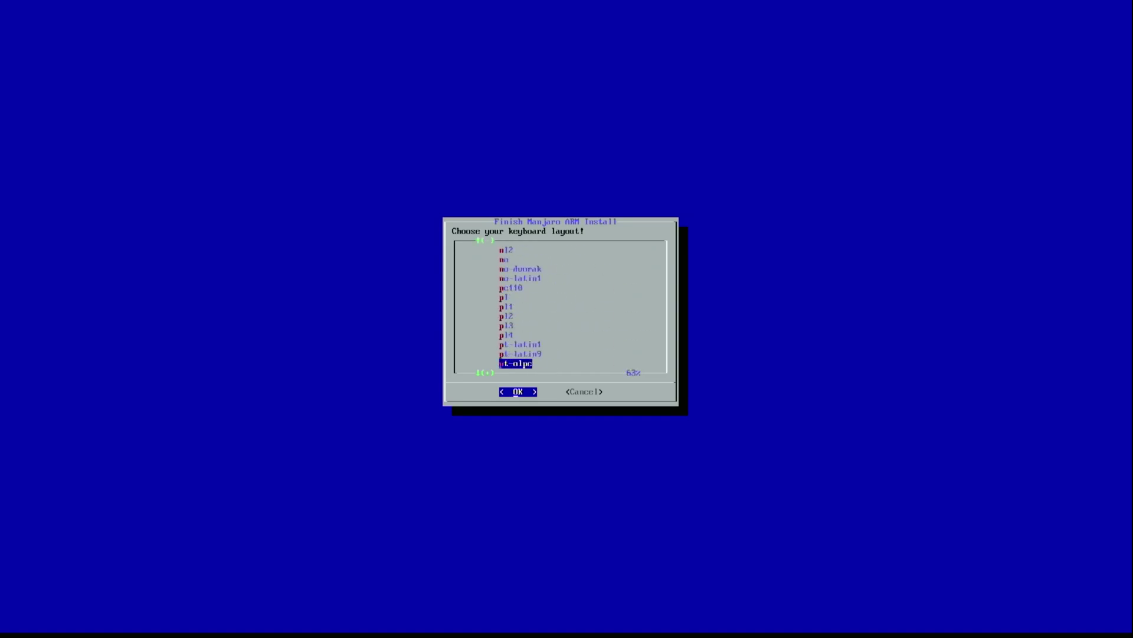
# Step: Choose the uk keyboard layout, set hostname ManjaroRock and start the install
pyautogui.press('Up')
pyautogui.press('Up')
pyautogui.press('Up')
pyautogui.press('Up')
pyautogui.press('Up')
pyautogui.press('Up')
pyautogui.press('Return')
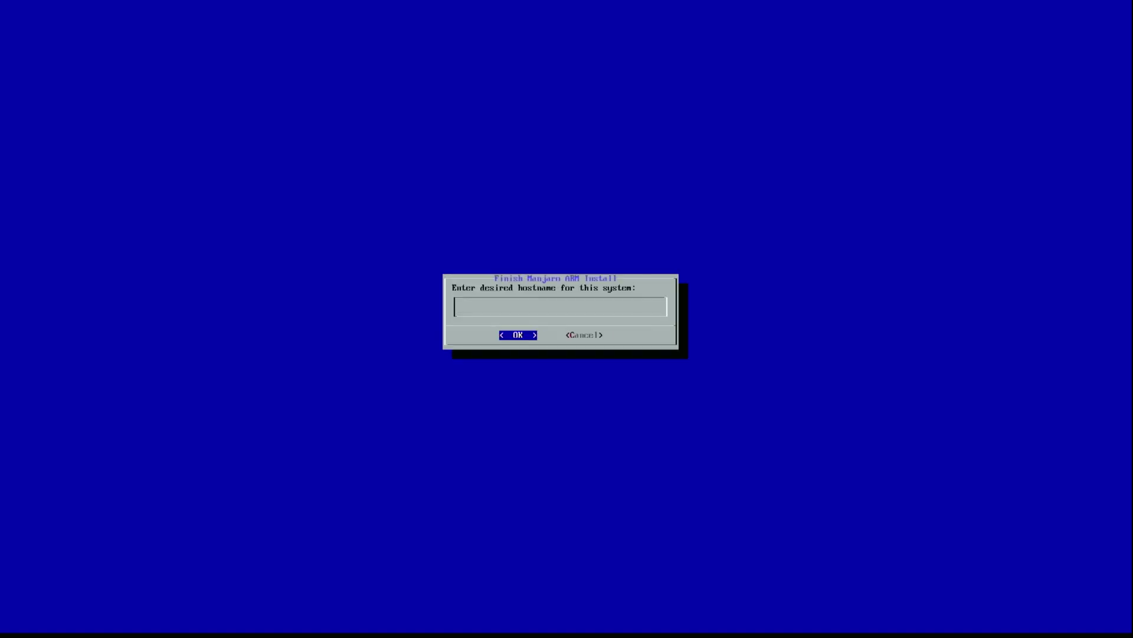
pyautogui.write('ManjaroRock')
pyautogui.press('Return')
pyautogui.press('Return')
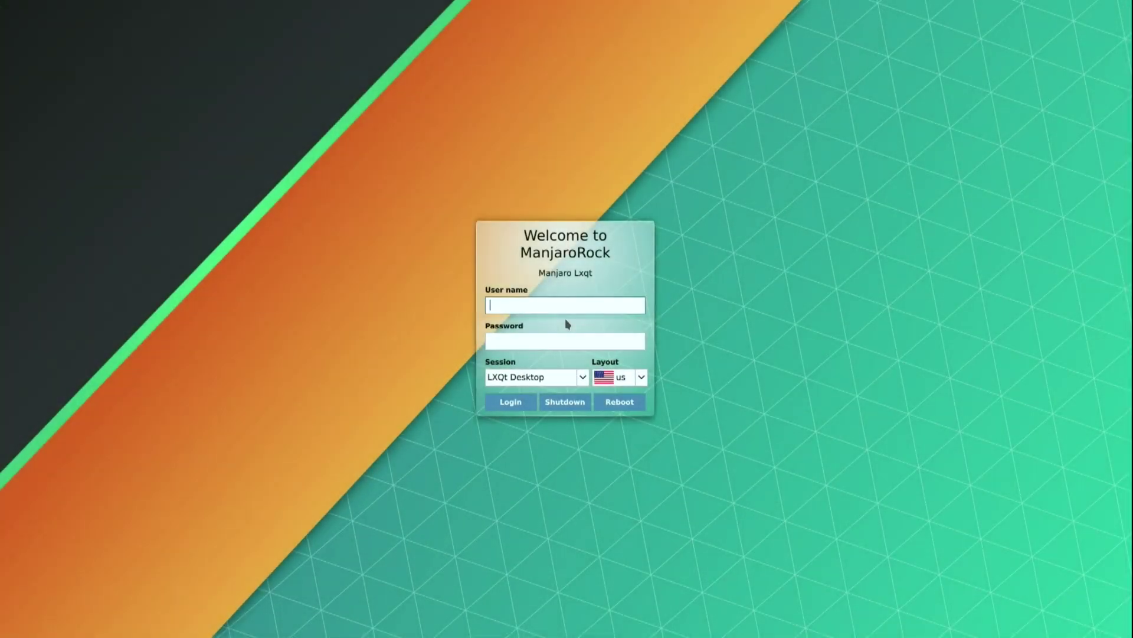
# Step: Sign in to the LXQt Desktop session with the user name and account password
pyautogui.write('nicod')
pyautogui.press('Return')
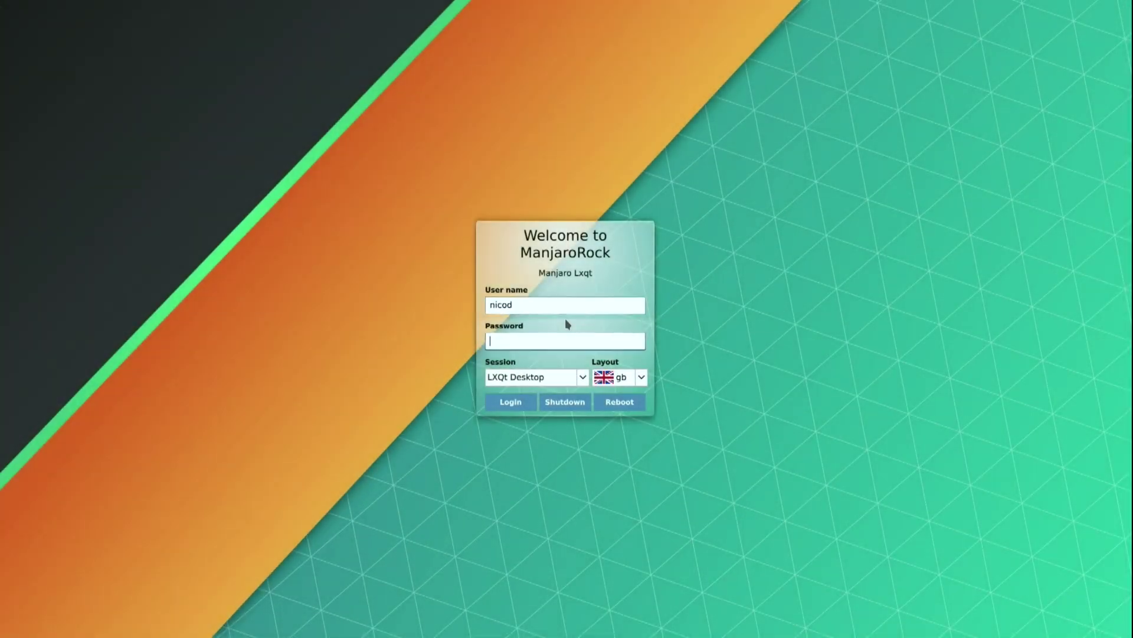
pyautogui.write('*******')
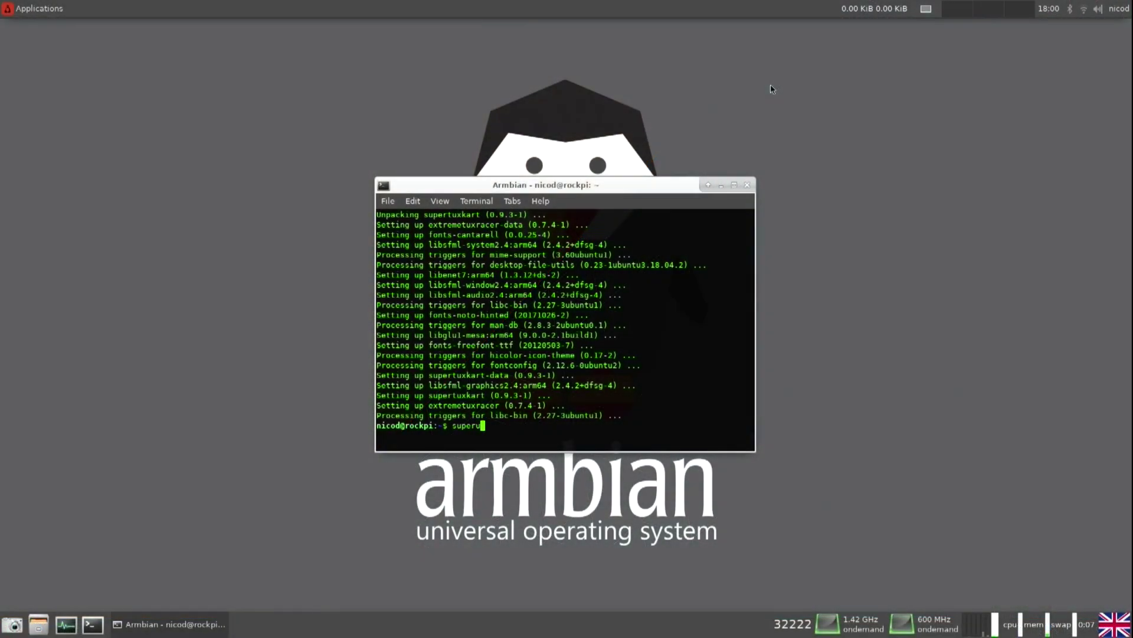
# Step: Run the 'supertuxkart' command in the terminal and bring the loaded game window forward
pyautogui.write('t')
pyautogui.press('BackSpace')
pyautogui.press('BackSpace')
pyautogui.write('tuxkart')
pyautogui.press('Return')
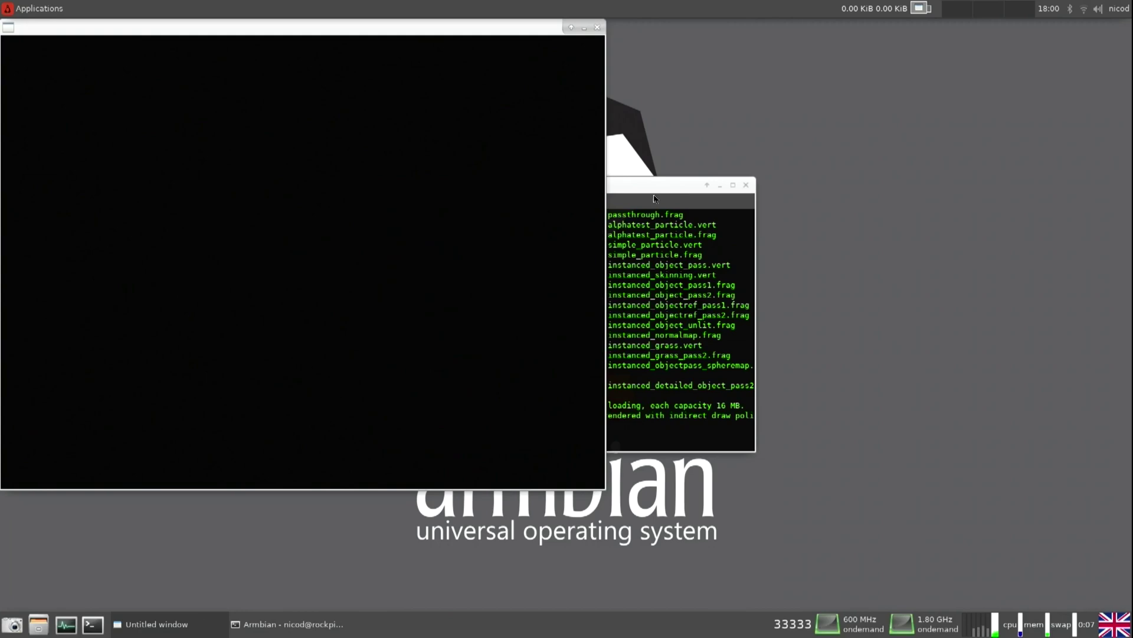
pyautogui.click(655, 186)
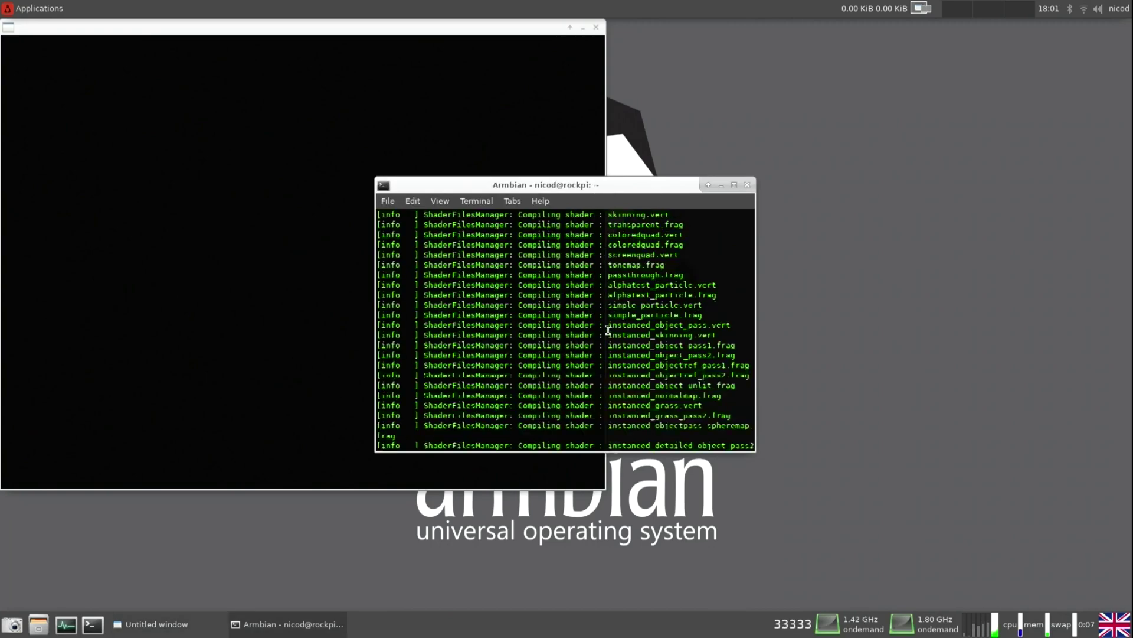
pyautogui.scroll(20, 608, 331)
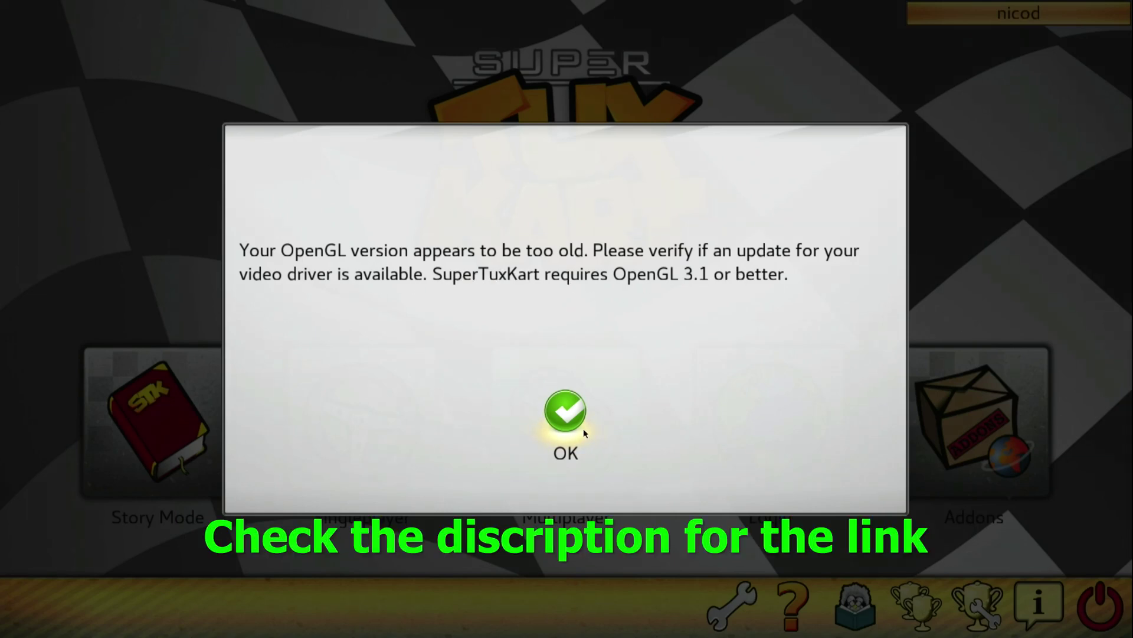
# Step: Dismiss the OpenGL warning and start a singleplayer race setup with the Gavroche kart
pyautogui.click(561, 424)
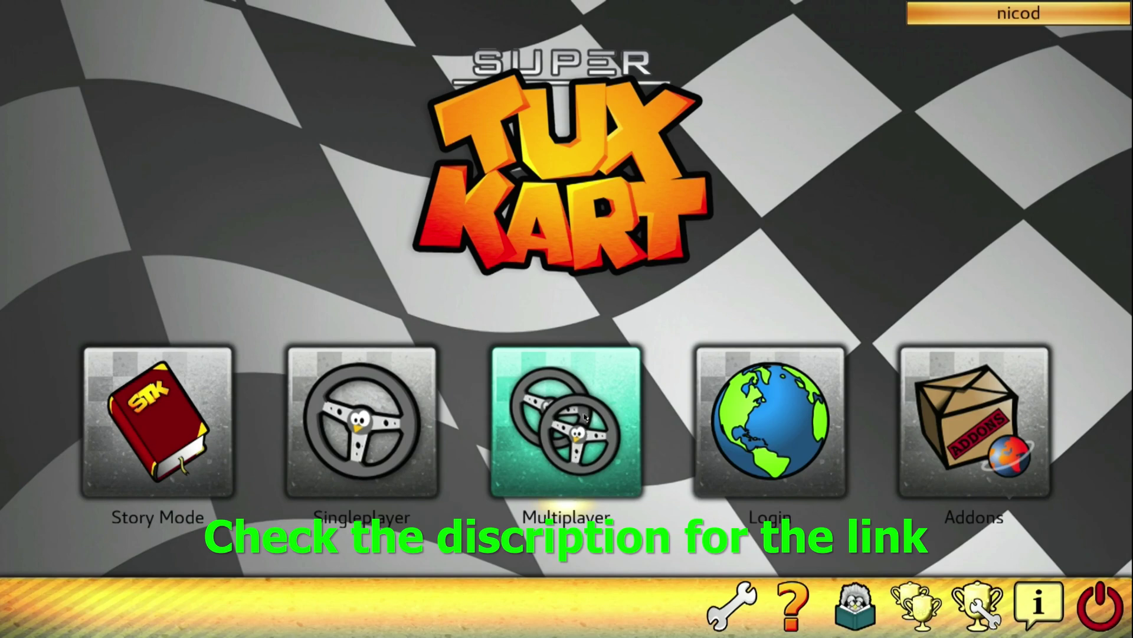
pyautogui.click(373, 441)
pyautogui.press('Right')
pyautogui.press('Right')
pyautogui.press('Right')
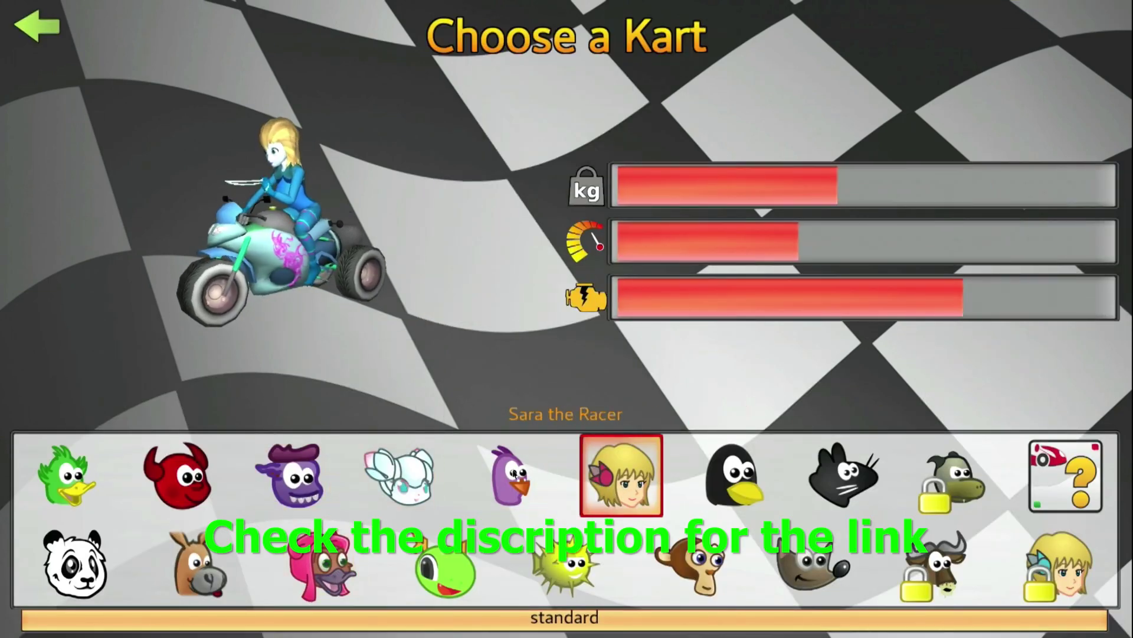
pyautogui.press('Left')
pyautogui.press('Left')
pyautogui.press('Left')
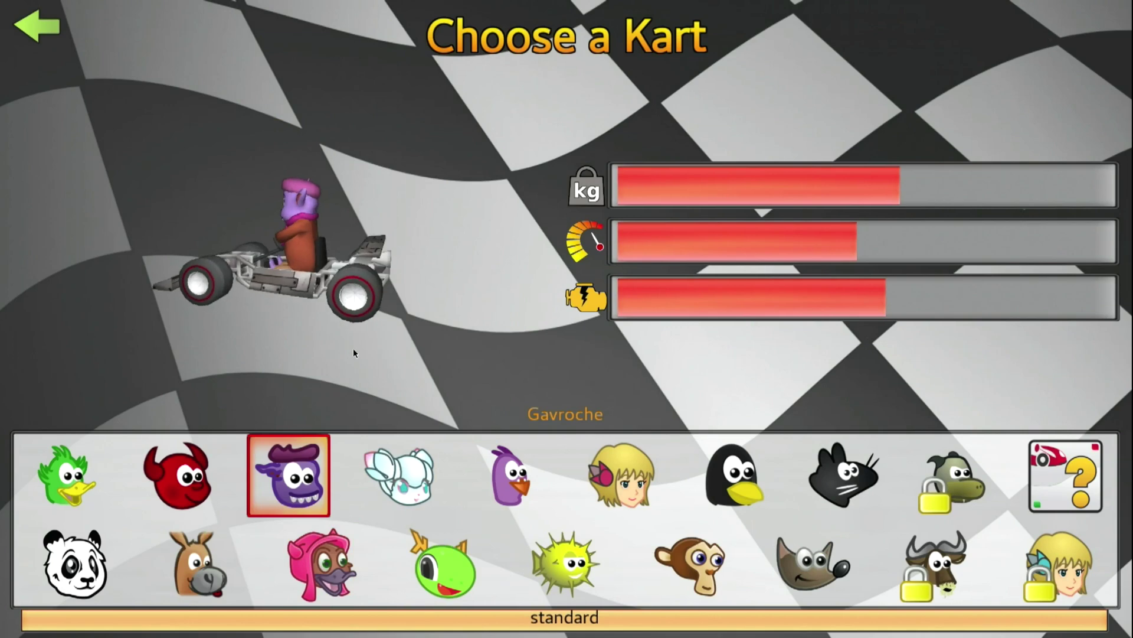
pyautogui.press('Return')
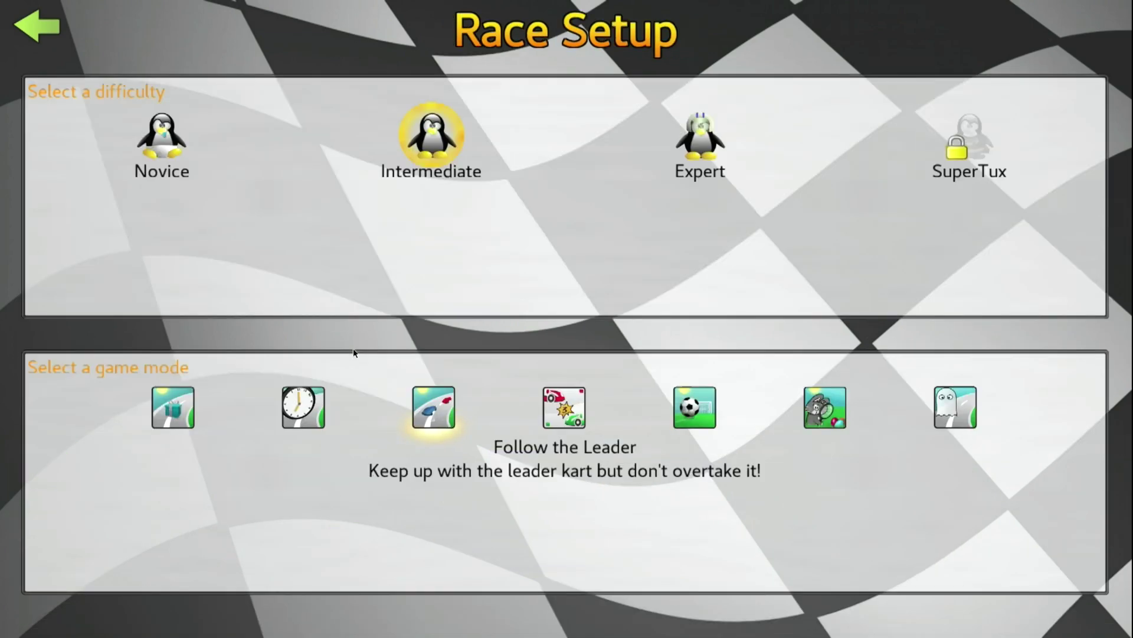
pyautogui.press('Return')
pyautogui.press('Return')
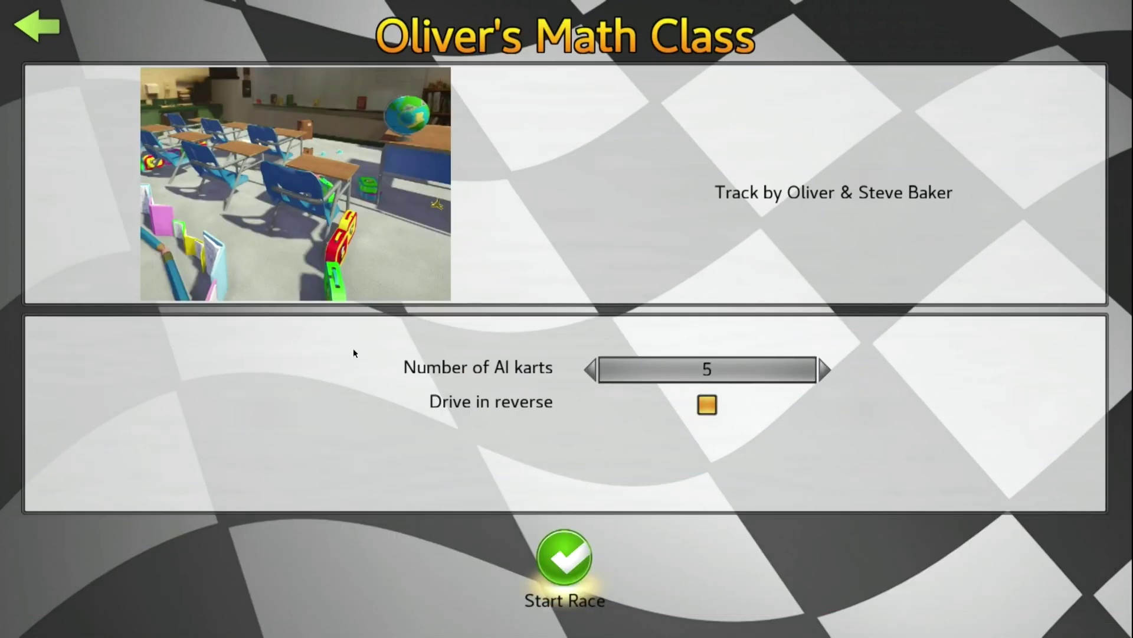
# Step: Back out to the main menu and uncheck Fullscreen in the graphics settings
pyautogui.press('Escape')
pyautogui.press('Escape')
pyautogui.press('Escape')
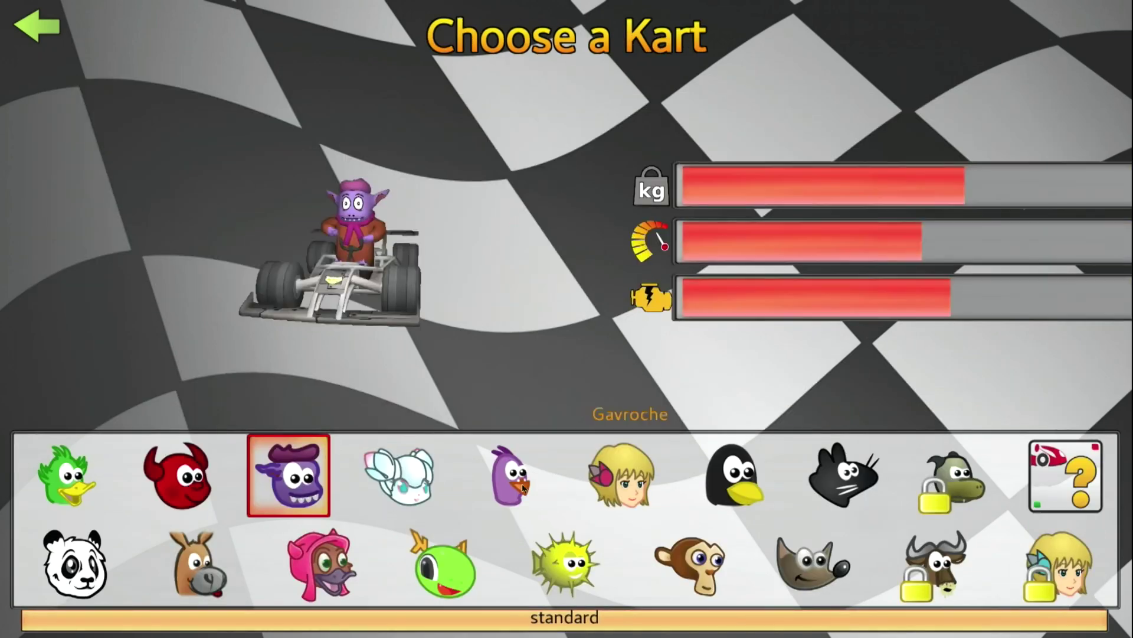
pyautogui.press('Escape')
pyautogui.press('Down')
pyautogui.press('Left')
pyautogui.press('Left')
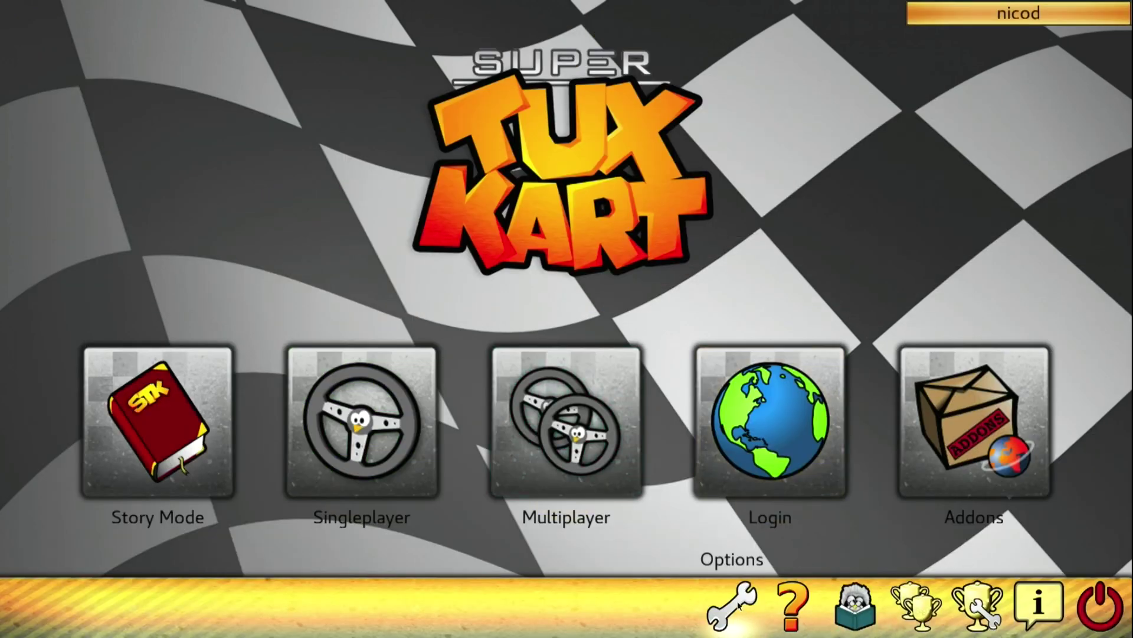
pyautogui.press('Return')
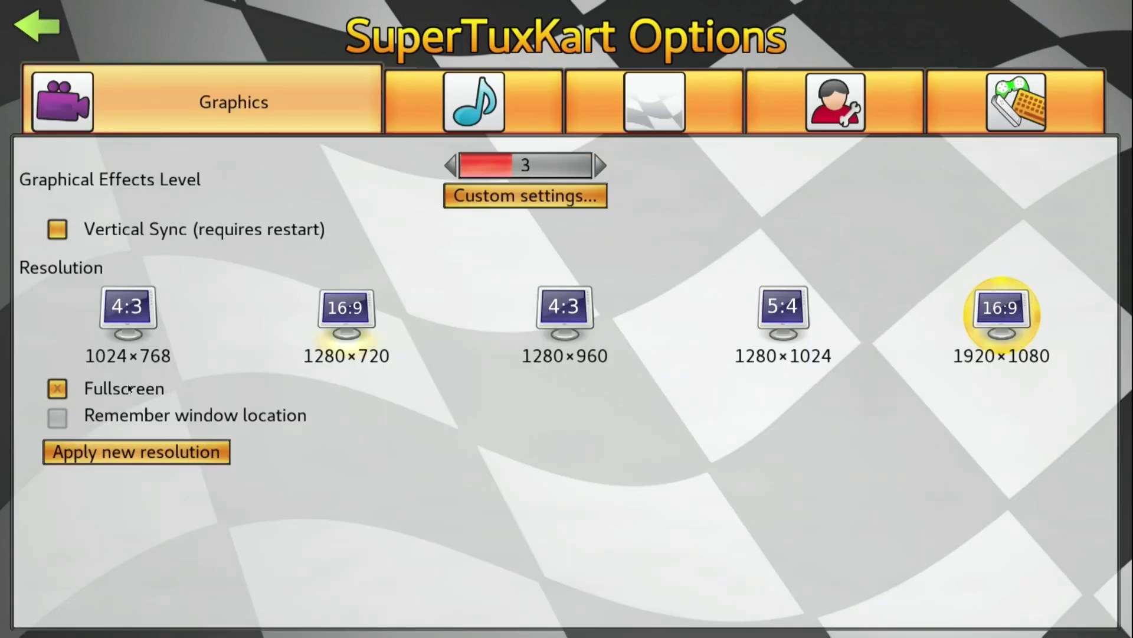
pyautogui.click(57, 388)
# Step: Apply windowed mode, then raise the terminal and select the panfrost OpenGL driver lines
pyautogui.click(137, 462)
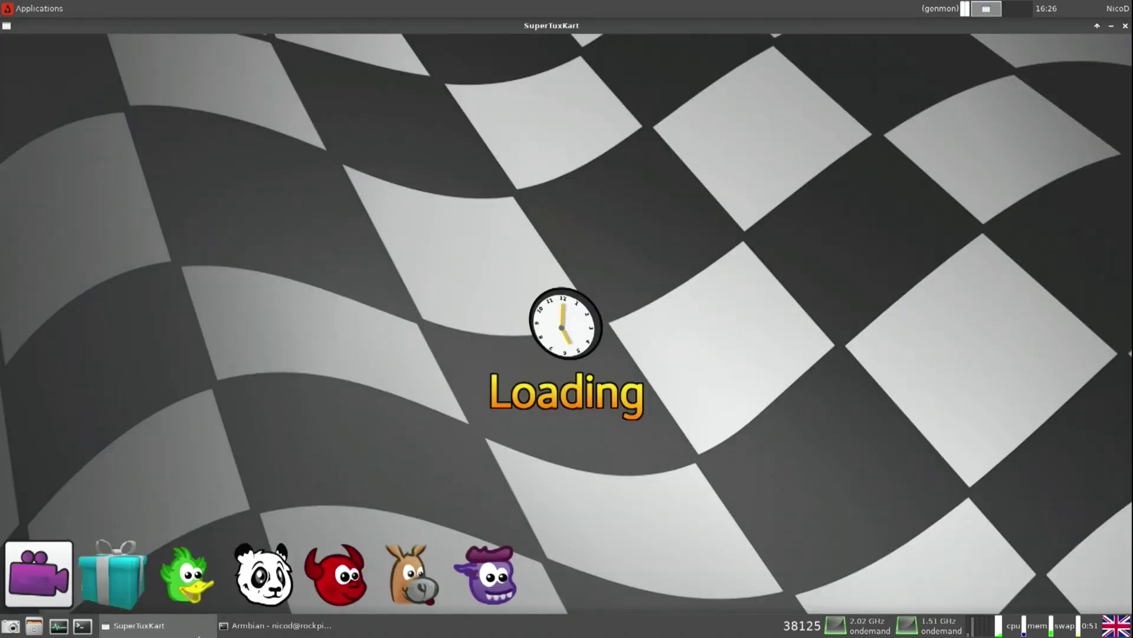
pyautogui.click(259, 625)
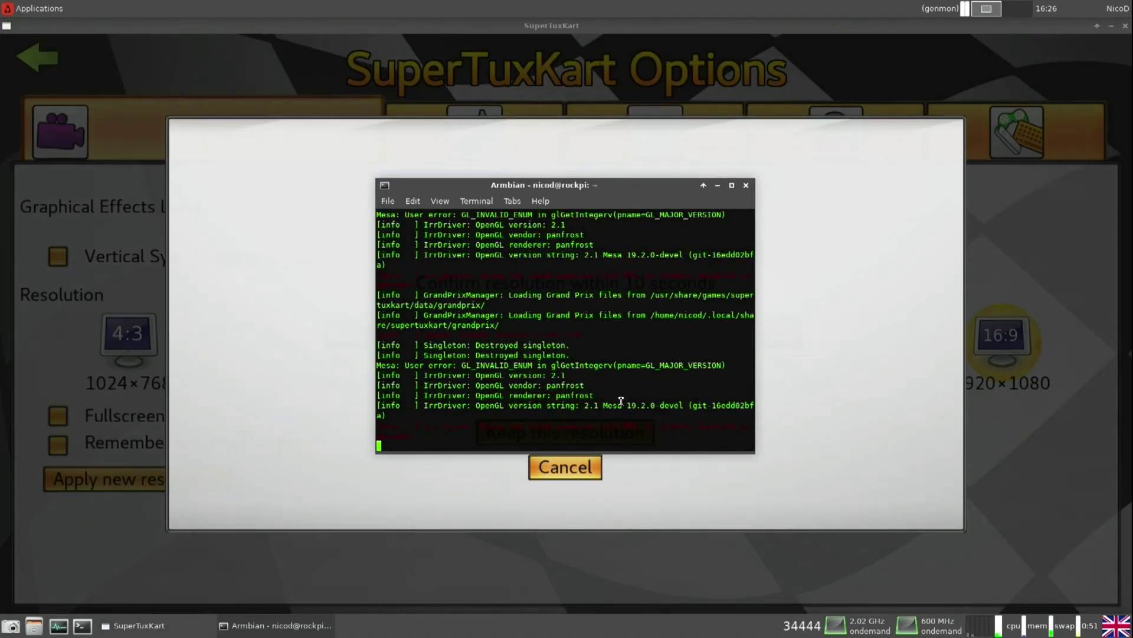
pyautogui.moveTo(622, 406); pyautogui.dragTo(309, 356)
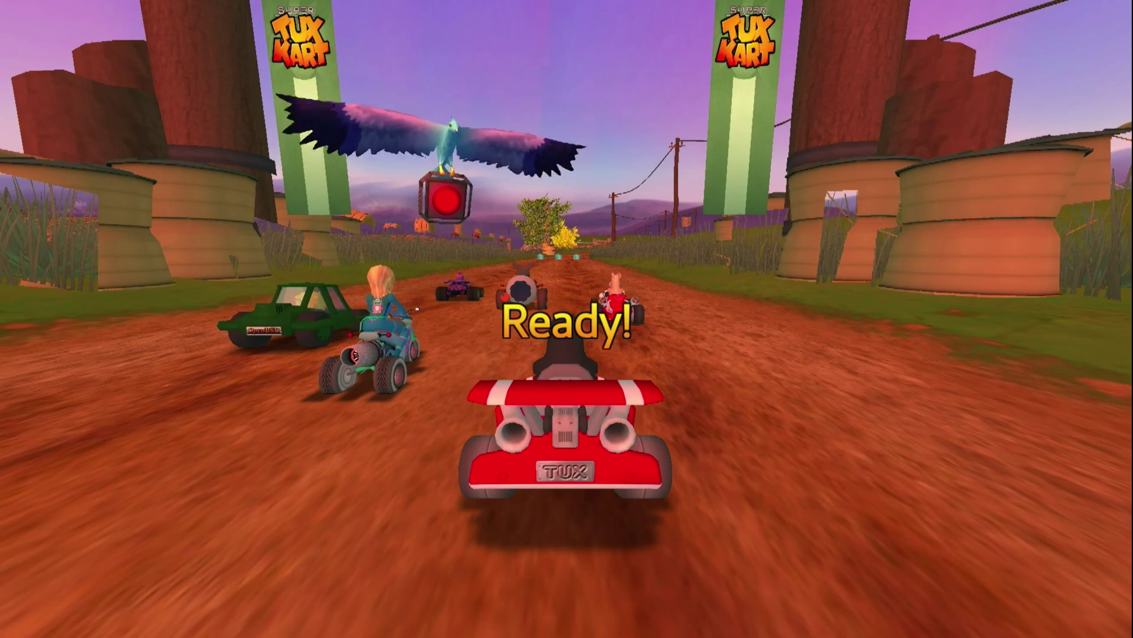
# Step: Race along the farm track's dirt road, under the bridge, past the banana toward the barn
pyautogui.press('Up')
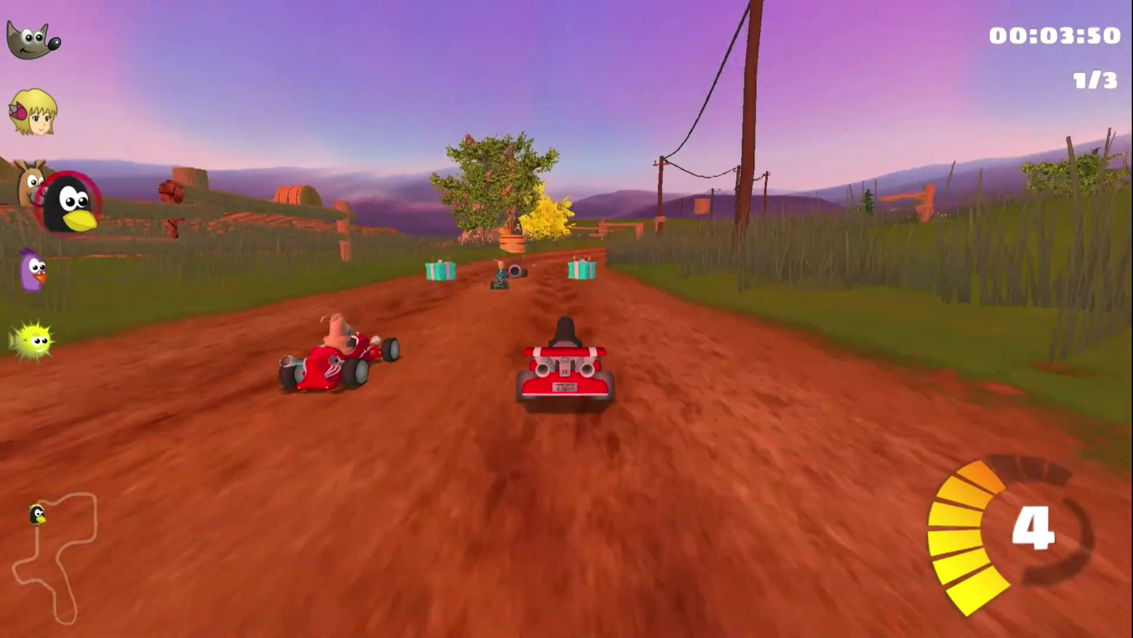
pyautogui.press('Right')
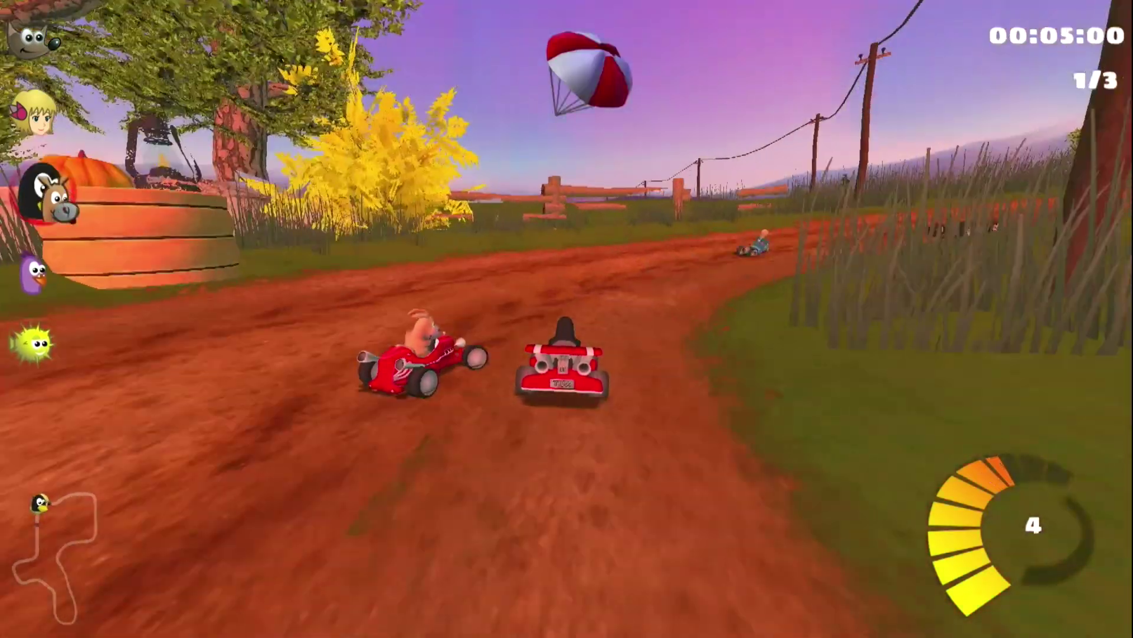
pyautogui.press('Right')
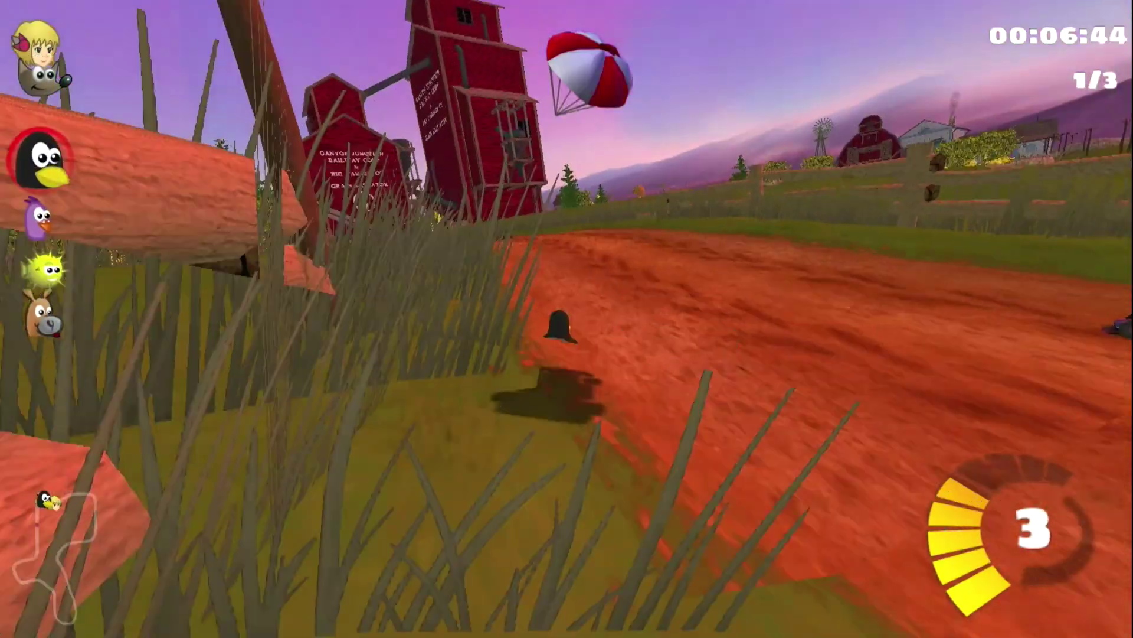
pyautogui.press('Left')
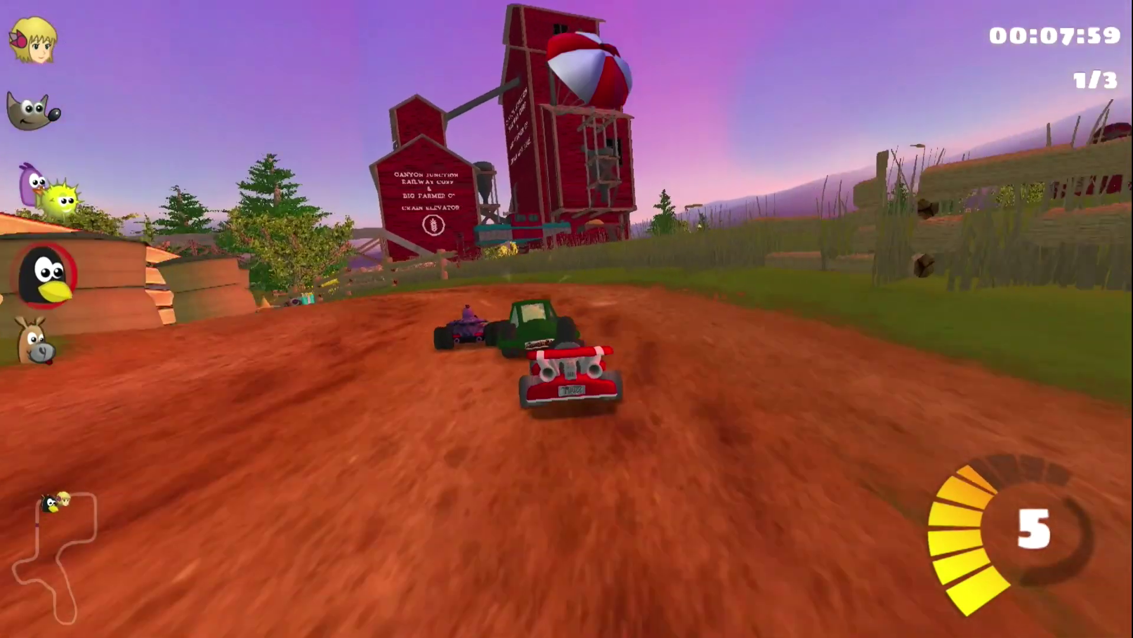
pyautogui.press('Left')
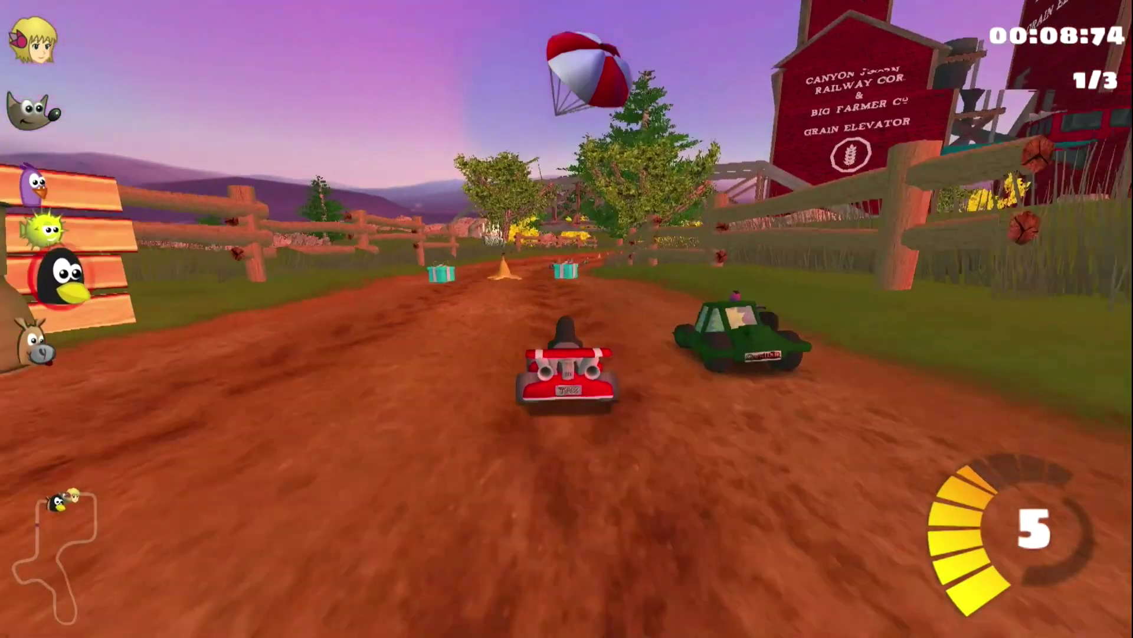
pyautogui.press('Left')
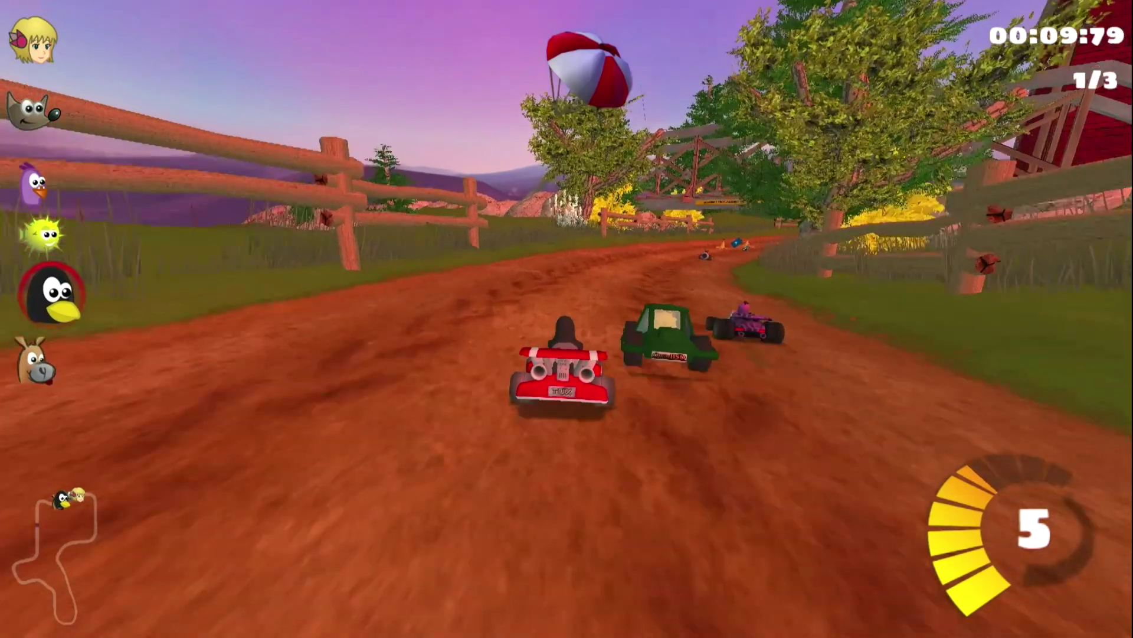
pyautogui.press('Left')
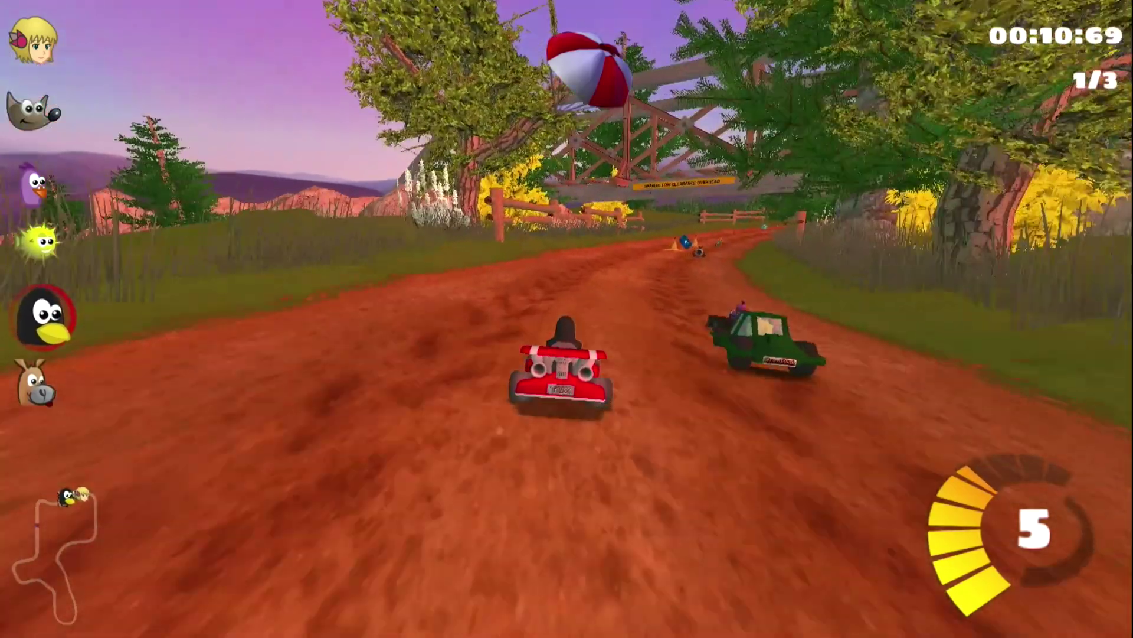
pyautogui.press('Left')
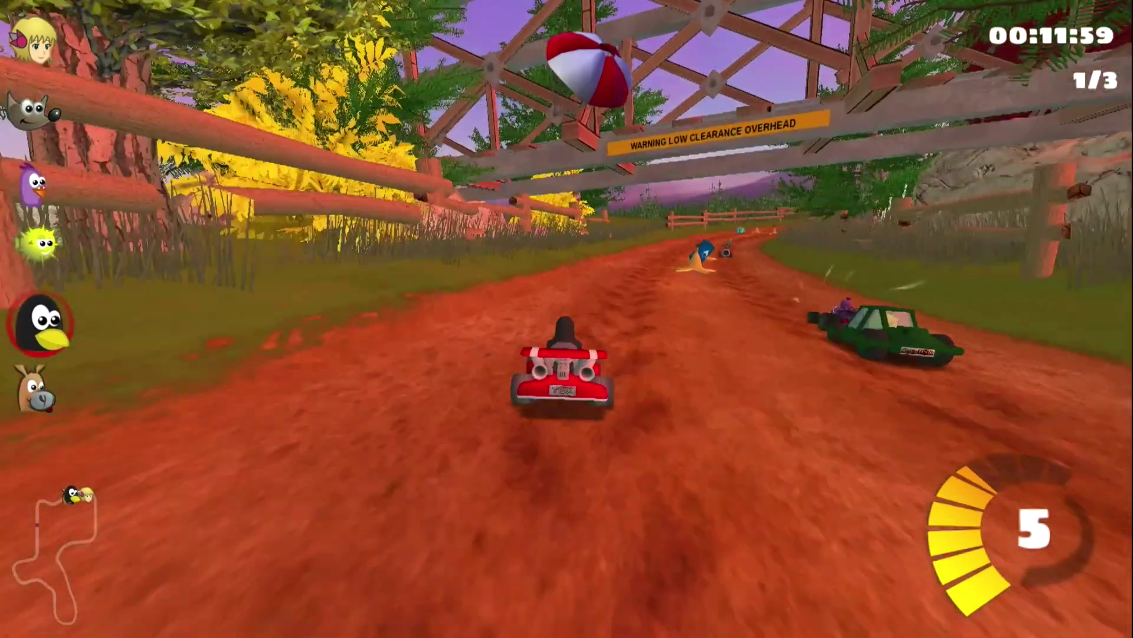
pyautogui.press('Right')
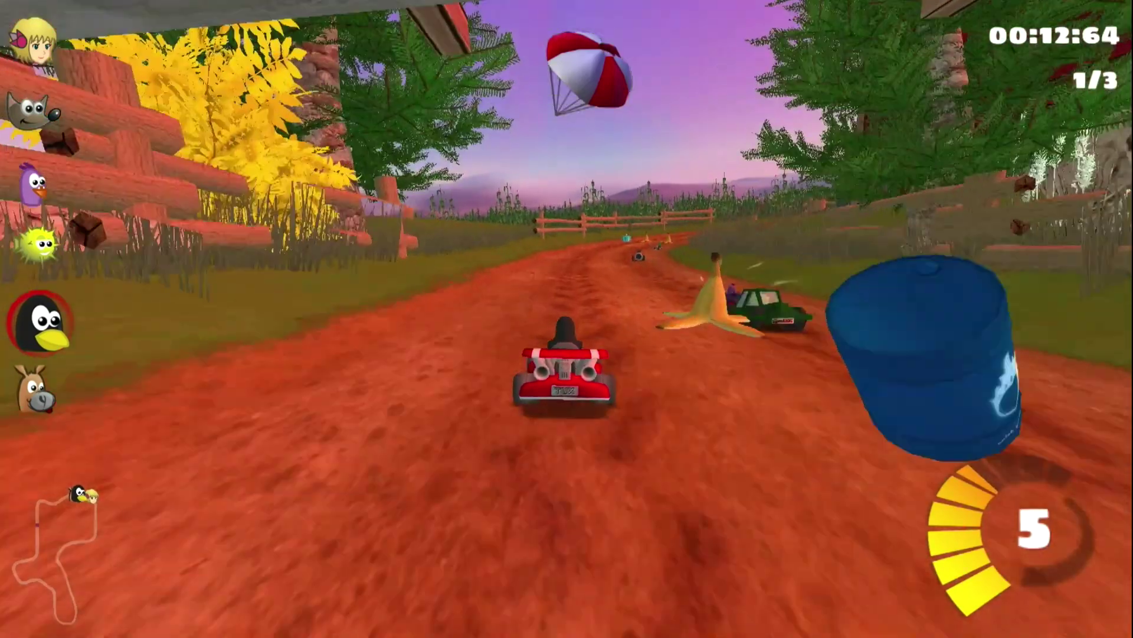
pyautogui.press('Left')
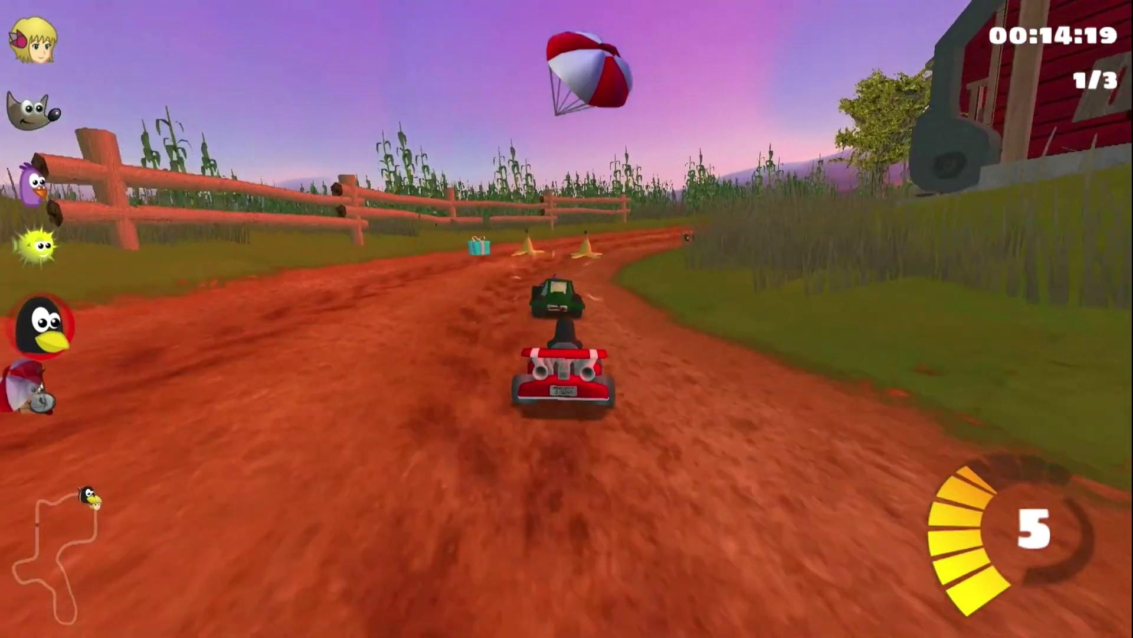
pyautogui.press('Right')
pyautogui.press('space')
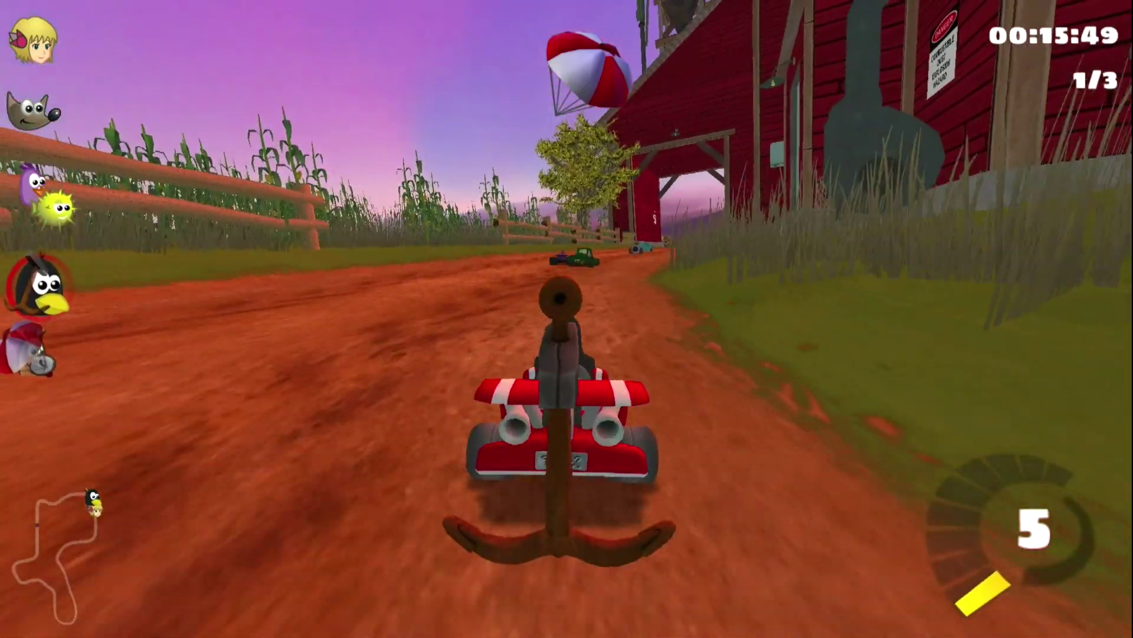
pyautogui.press('Left')
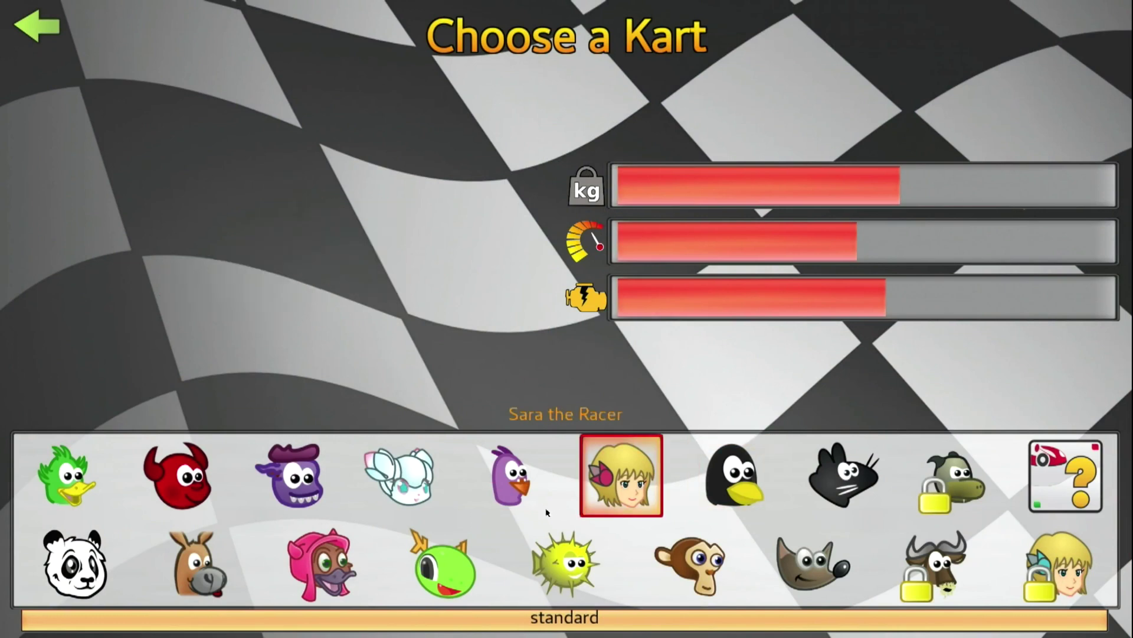
# Step: Pick Wilber, choose Soccer mode, confirm the team and select the Soccer field arena
pyautogui.click(804, 552)
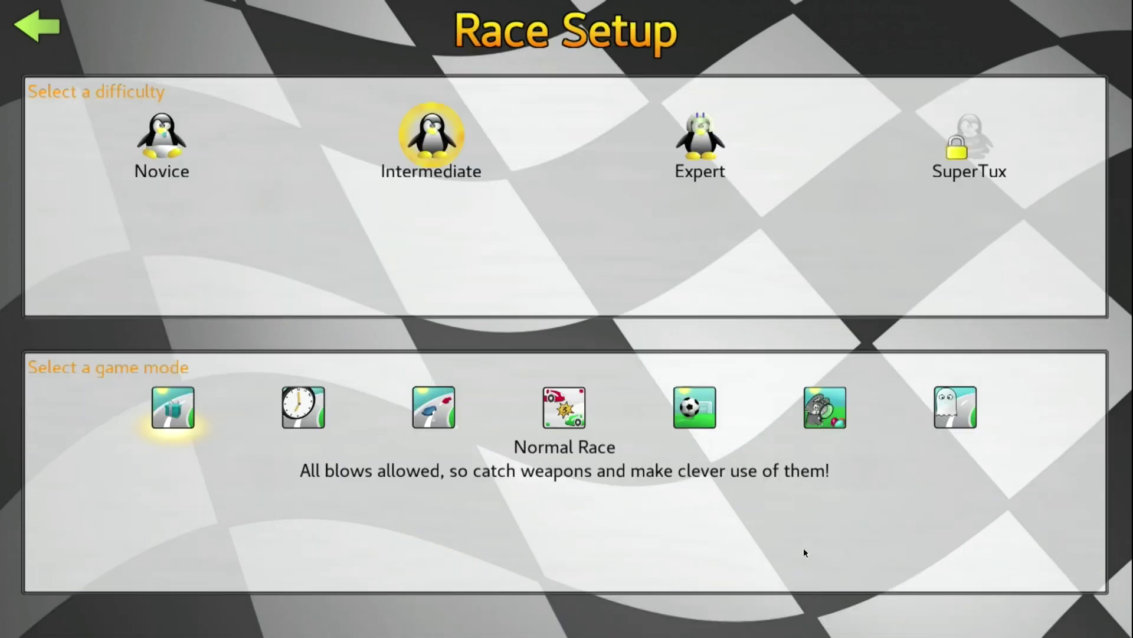
pyautogui.click(687, 407)
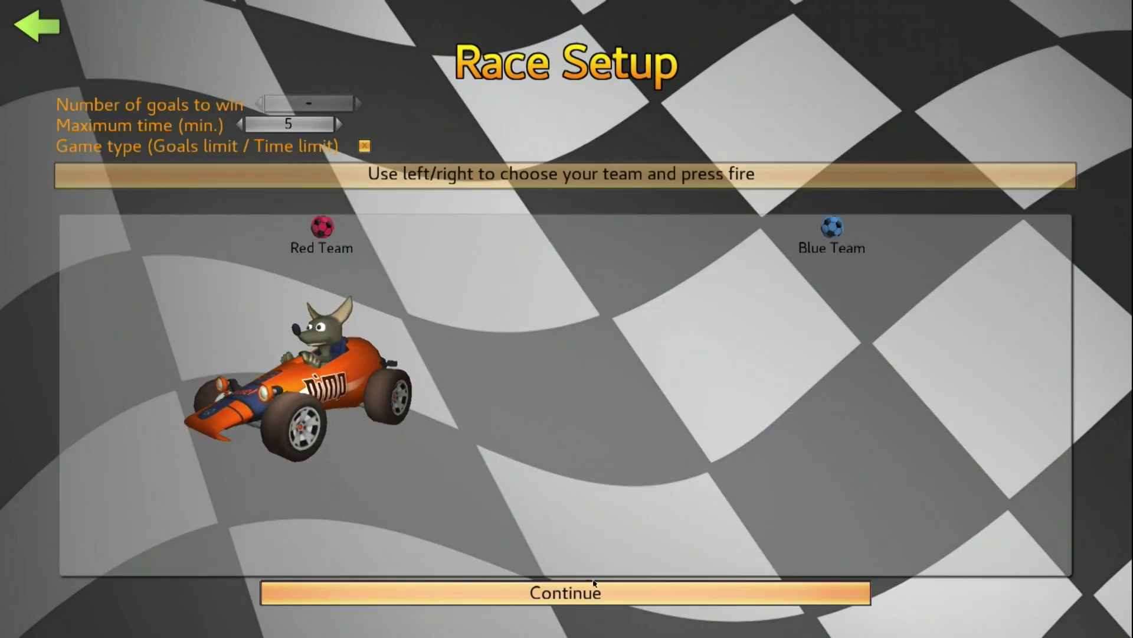
pyautogui.click(614, 596)
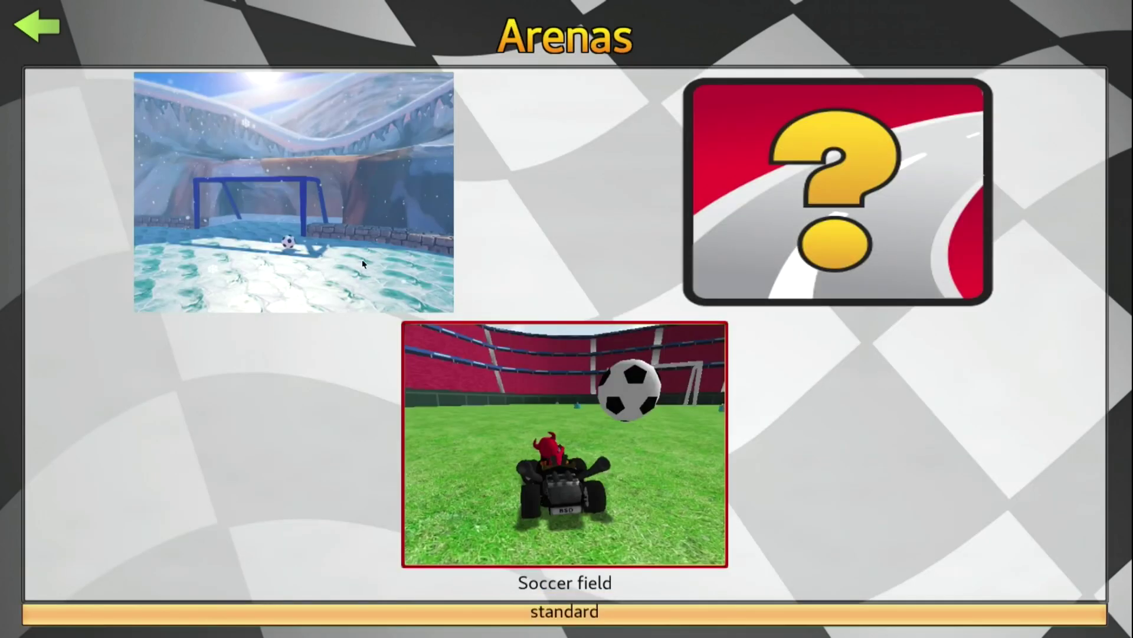
pyautogui.click(588, 464)
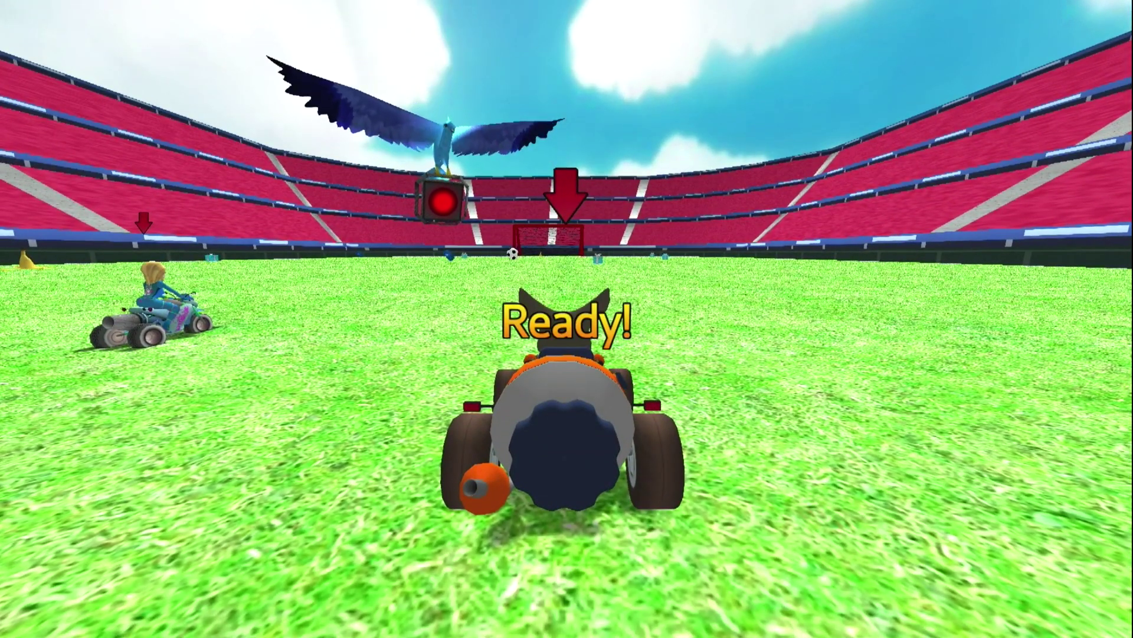
# Step: Accelerate toward the ball at kickoff, then turn the kart around toward the blue goal
pyautogui.press('Up')
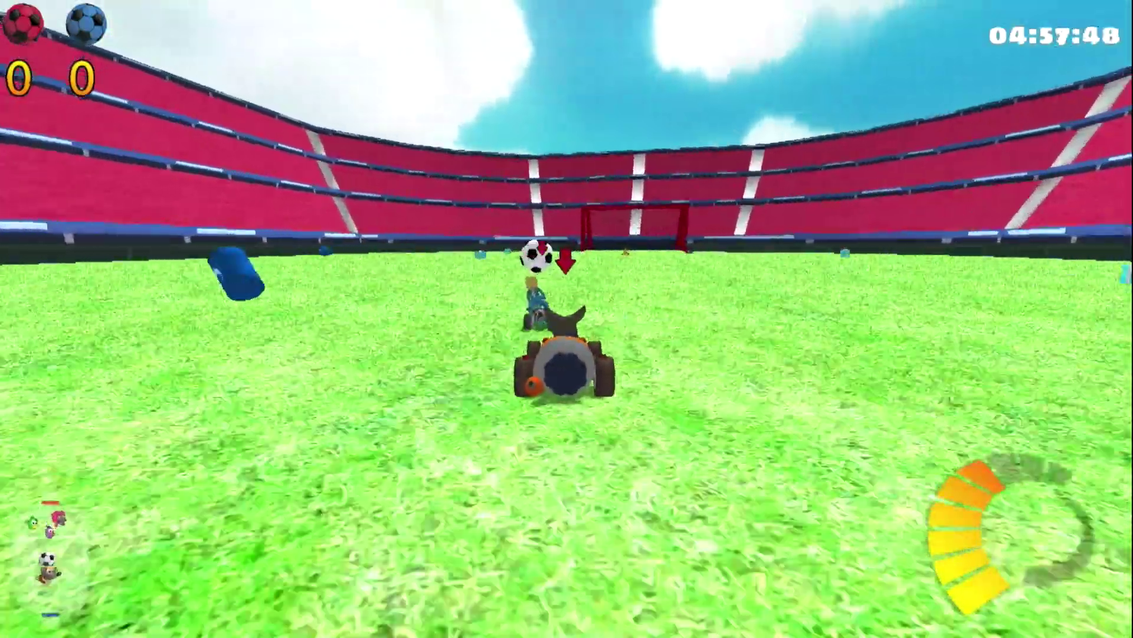
pyautogui.press('Left')
pyautogui.press('Left')
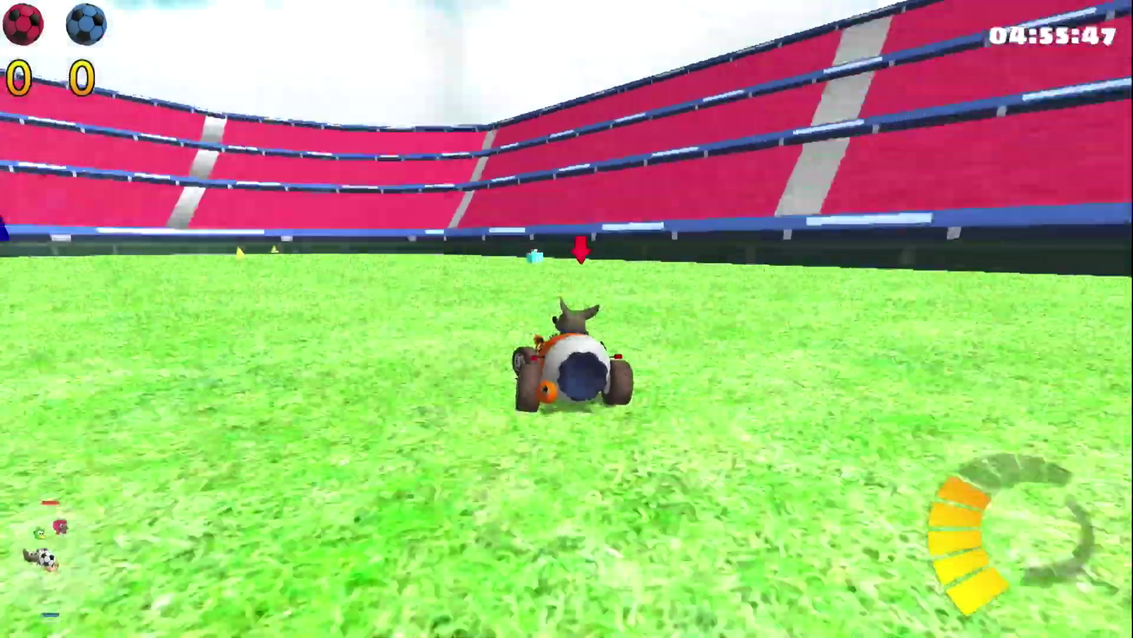
pyautogui.press('Left')
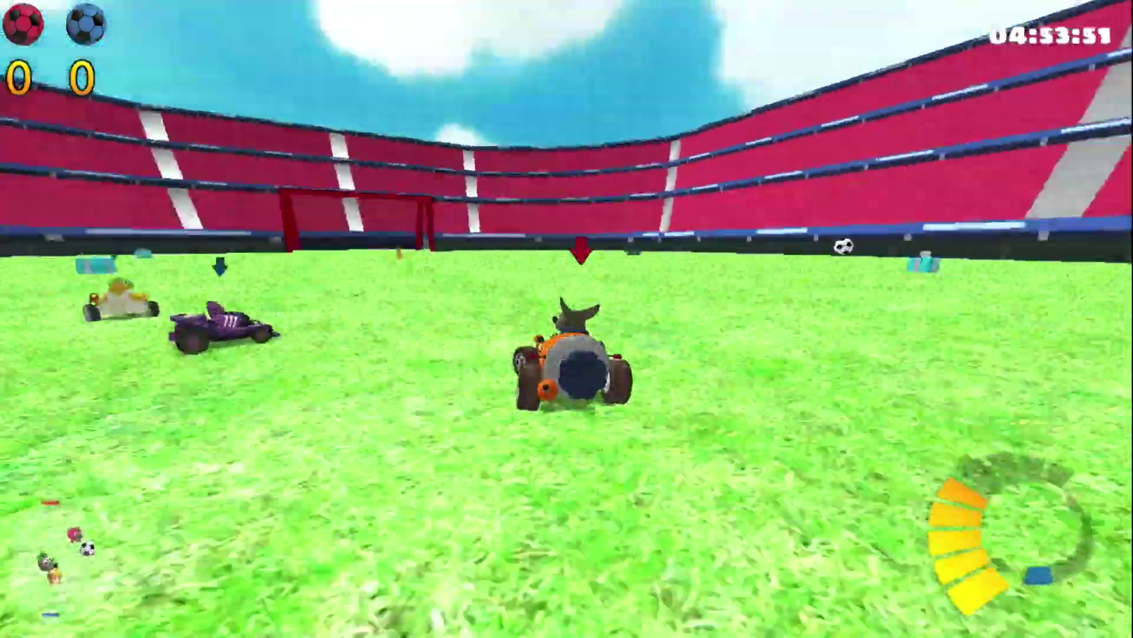